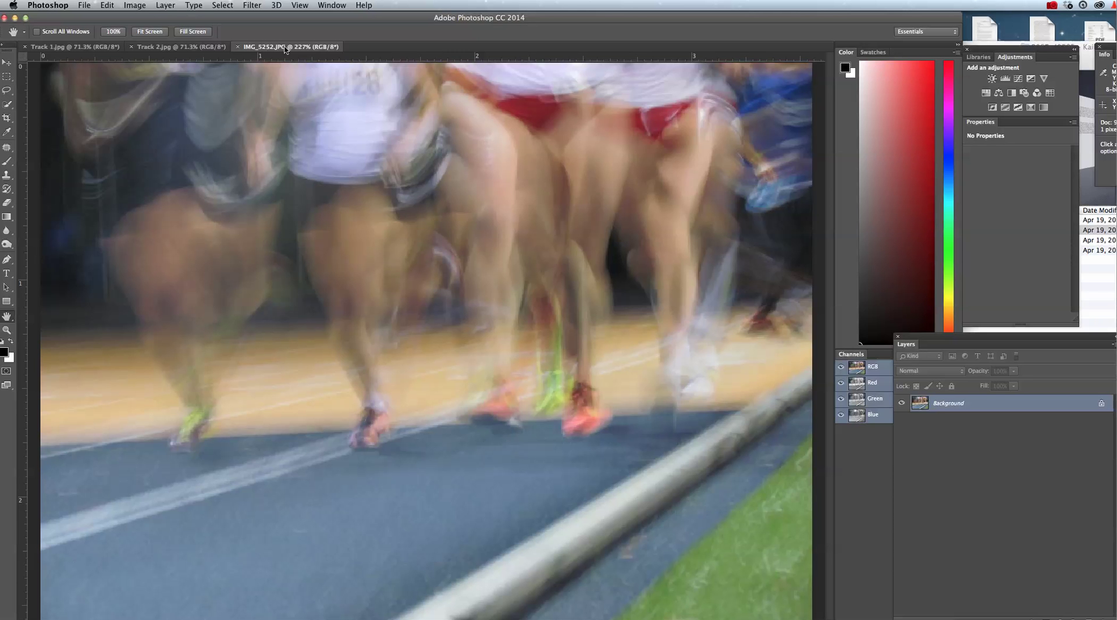
Try a Black & White adjustment layer on IMG_5252.JPG, compare it with the colour original, and delete the layer
{"action": "left_click", "coordinate": [1012, 94]}
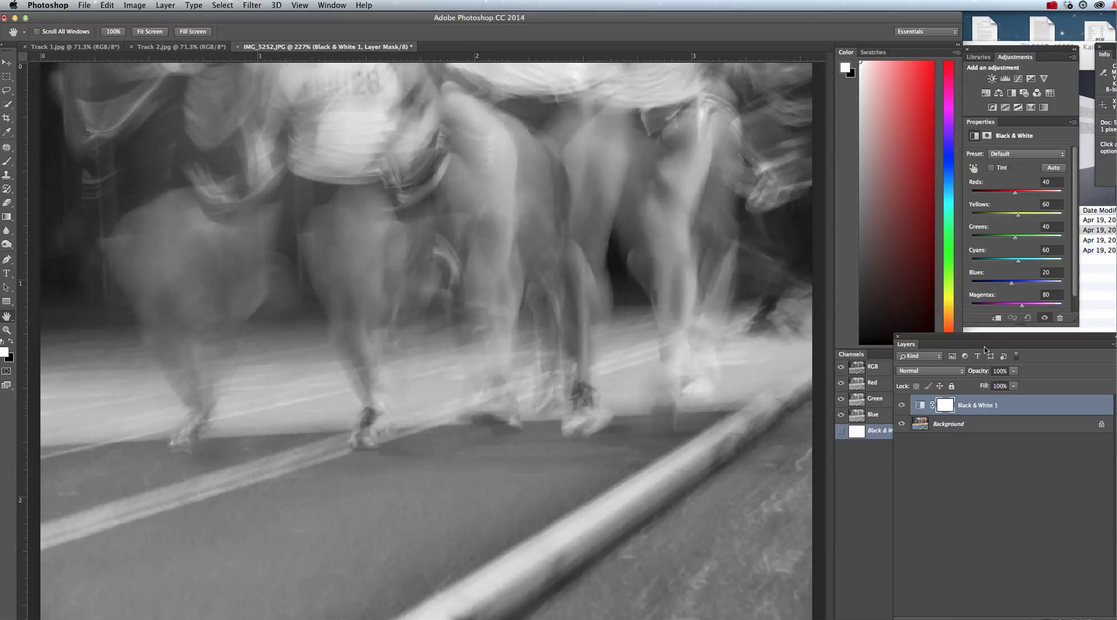
{"action": "left_click", "coordinate": [900, 406]}
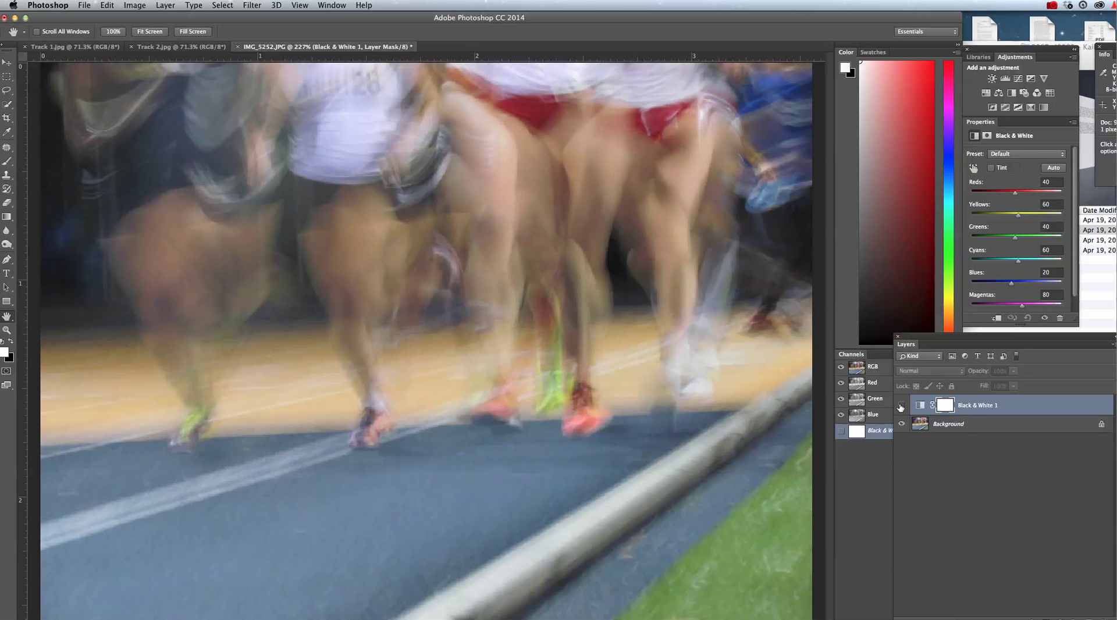
{"action": "left_click", "coordinate": [1017, 406]}
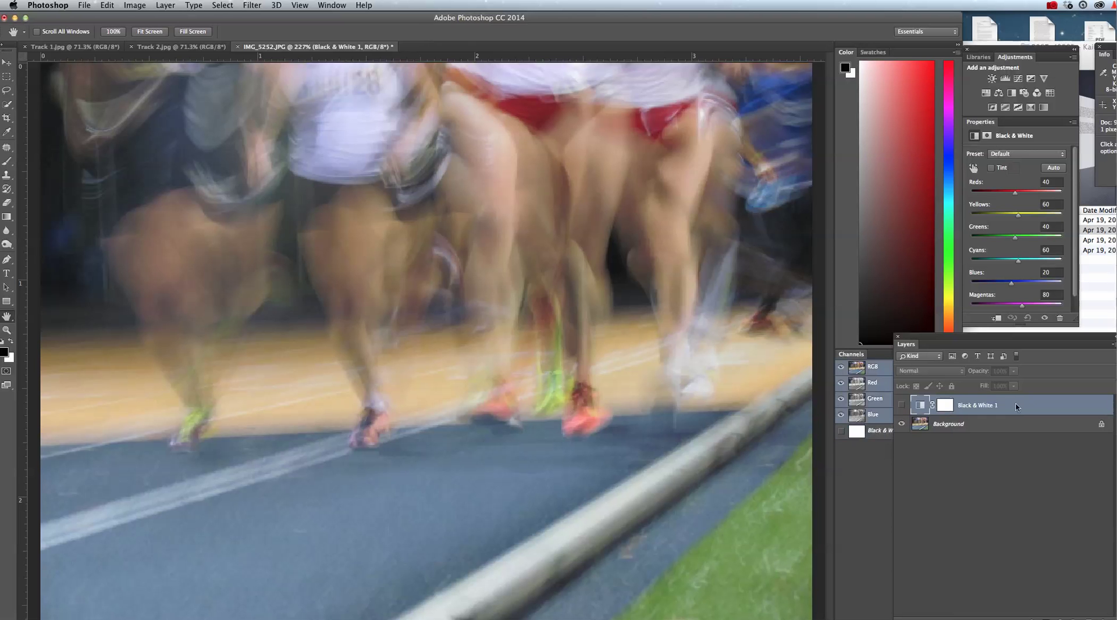
{"action": "key", "text": "Delete"}
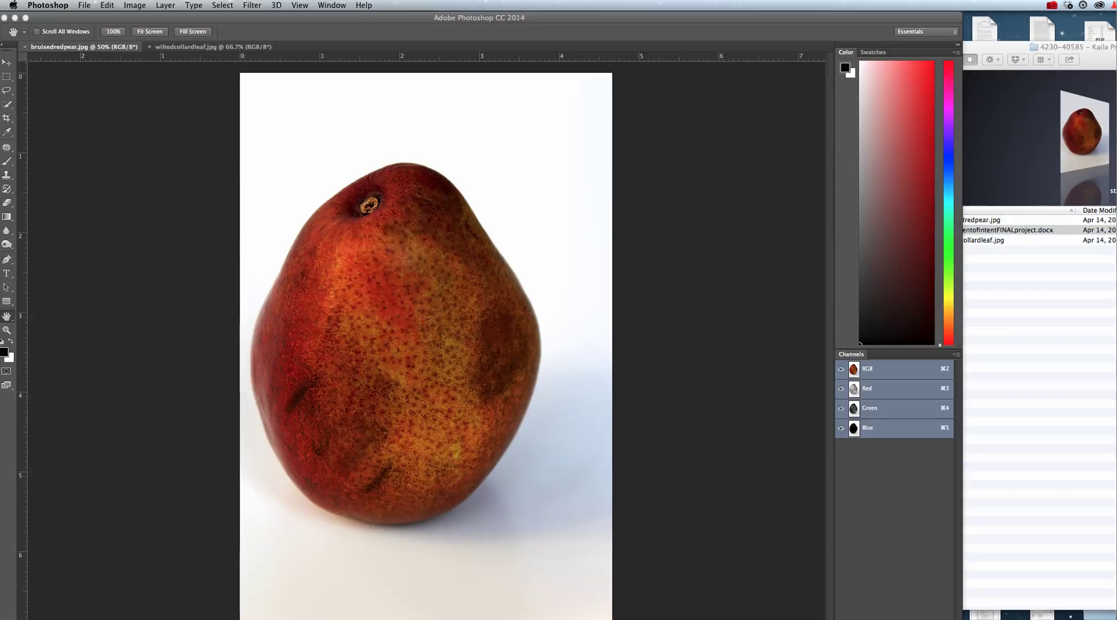
Switch to Firefox and search the web for "westin peppers" in a new tab
{"action": "key", "text": "super+Tab"}
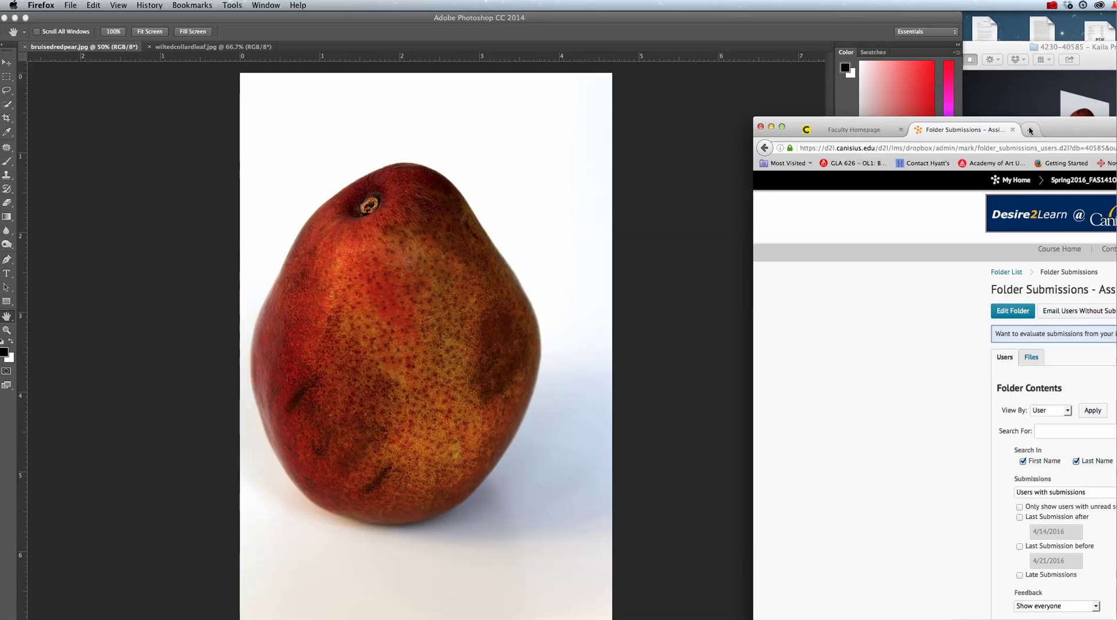
{"action": "left_click", "coordinate": [1029, 130]}
{"action": "left_click", "coordinate": [782, 126]}
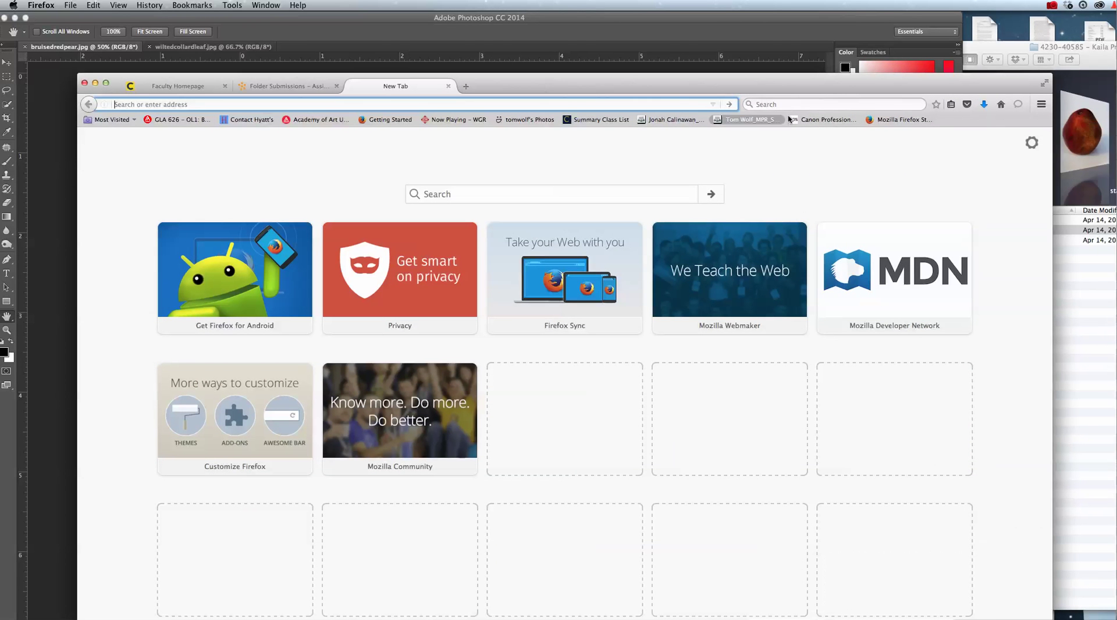
{"action": "left_click", "coordinate": [817, 105]}
{"action": "type", "text": "west"}
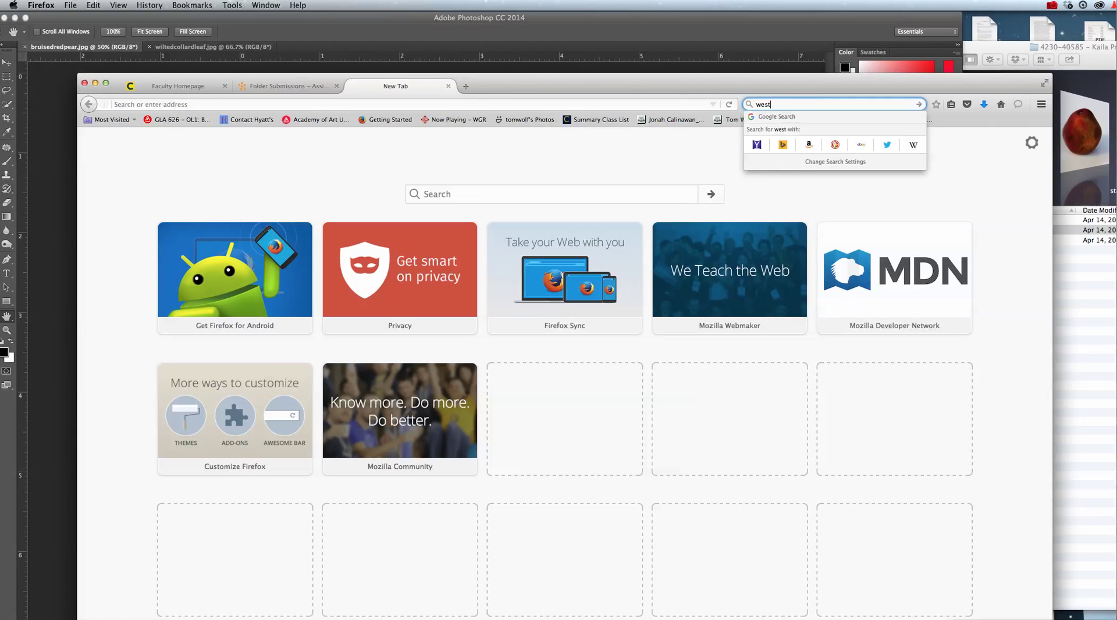
{"action": "type", "text": "in peppers"}
{"action": "key", "text": "Return"}
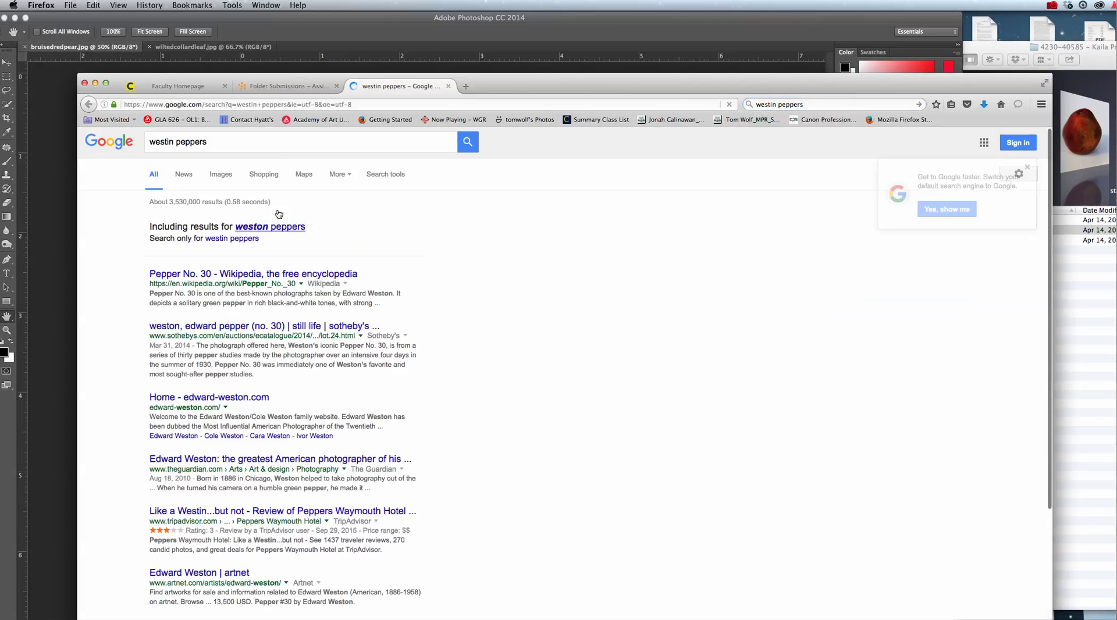
View the Sotheby's Pepper No. 30 photograph in full among the image results and minimise the browser
{"action": "left_click", "coordinate": [221, 175]}
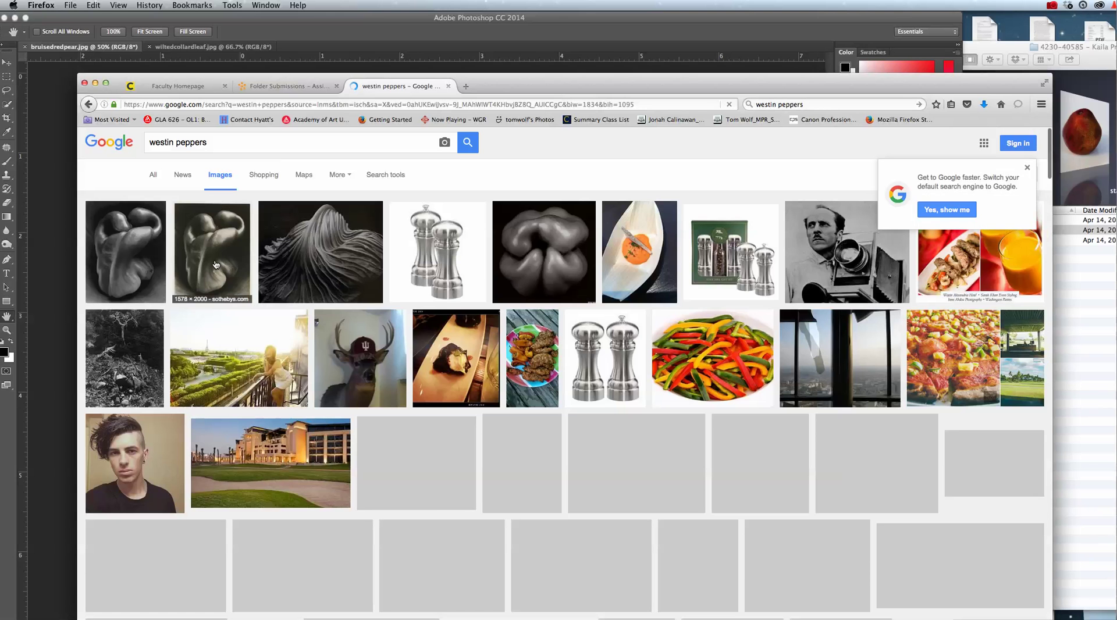
{"action": "left_click", "coordinate": [215, 264]}
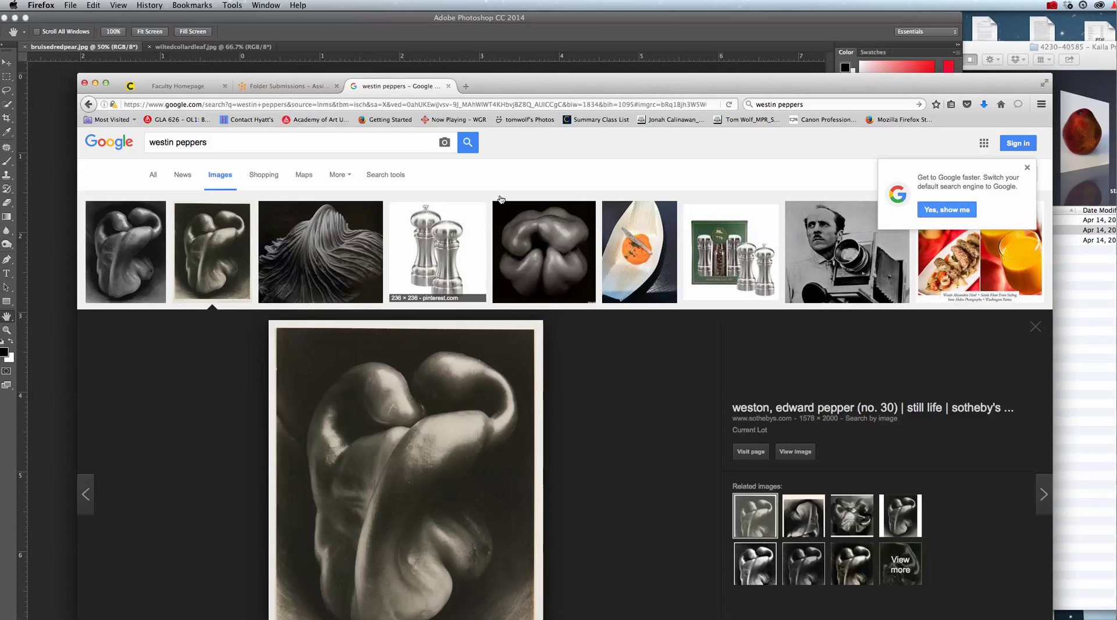
{"action": "left_click_drag", "start_coordinate": [543, 83], "coordinate": [606, 21]}
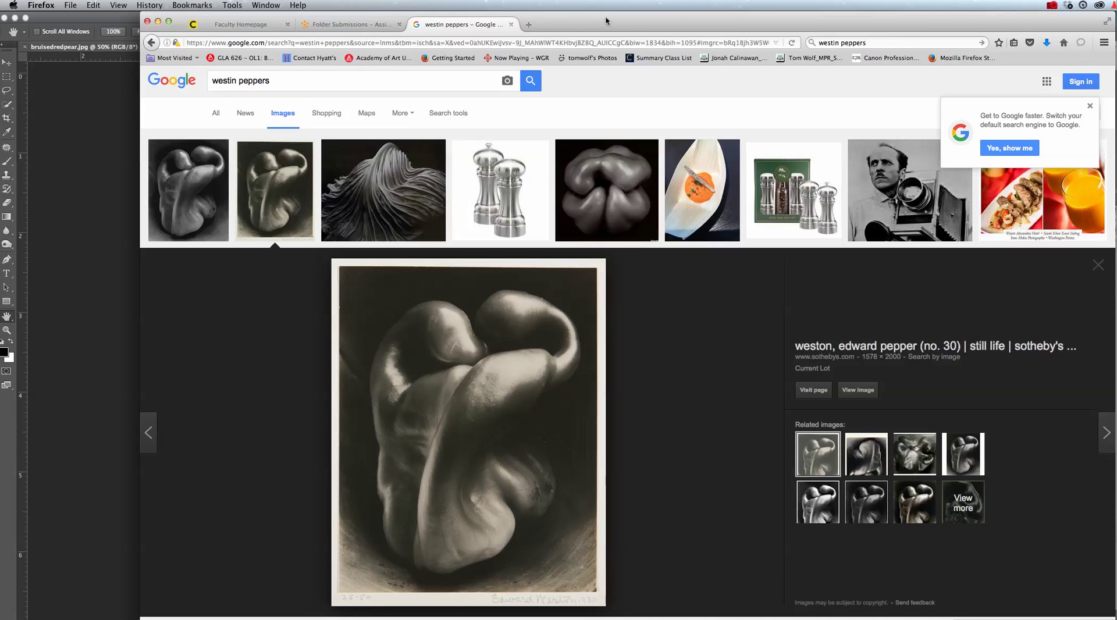
{"action": "left_click", "coordinate": [158, 21]}
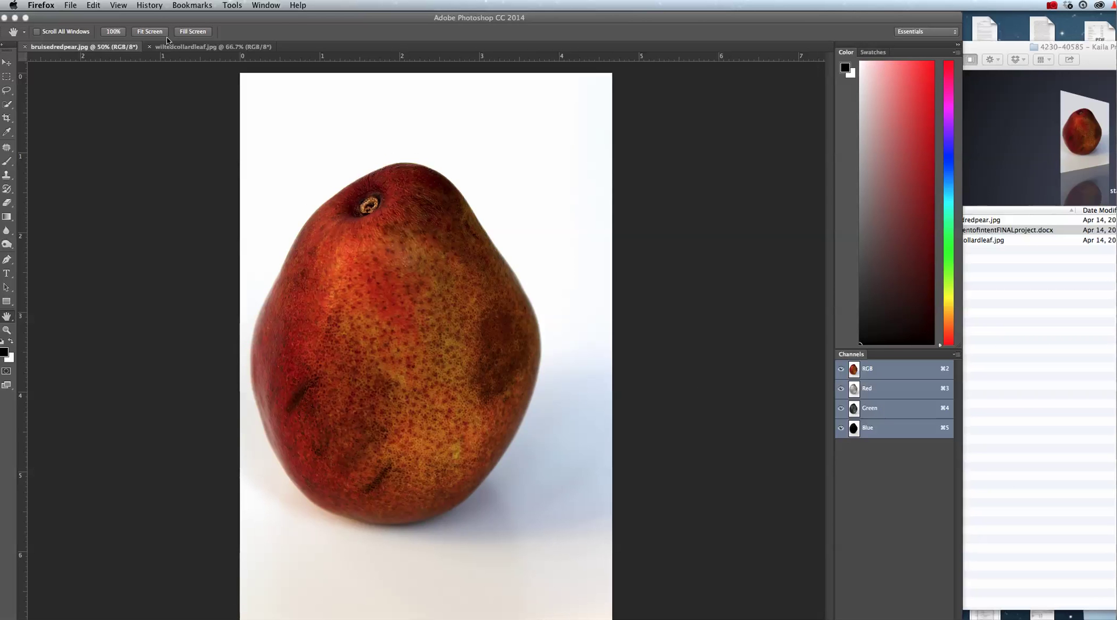
Compare the compositions of wiltedcollardleaf.jpg and bruisedredpear.jpg in Photoshop
{"action": "left_click", "coordinate": [182, 47]}
{"action": "left_click", "coordinate": [182, 47]}
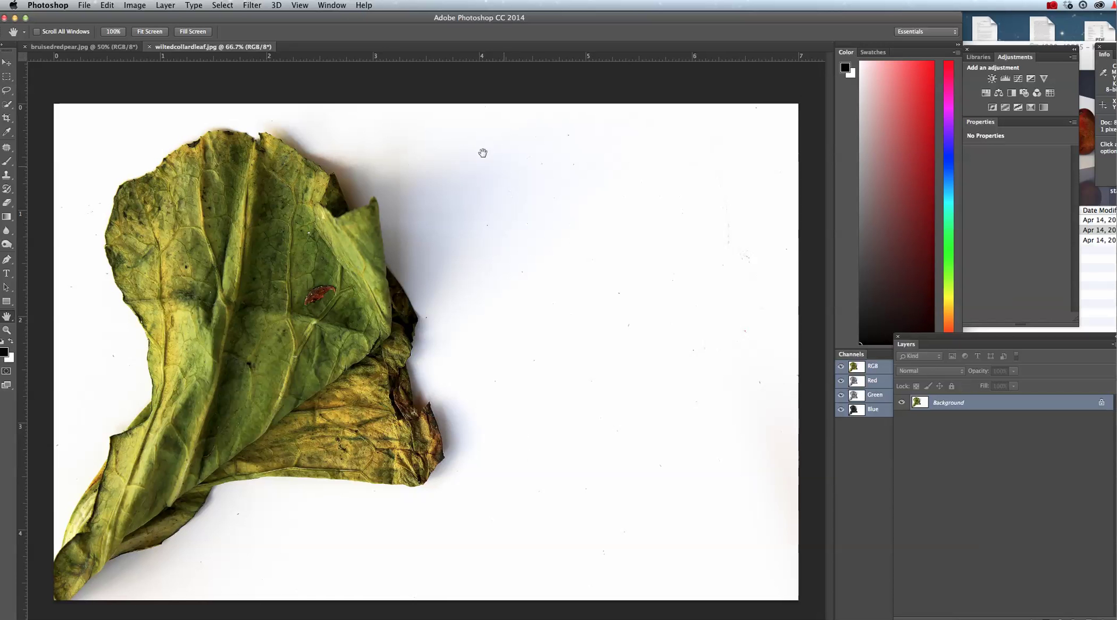
{"action": "left_click", "coordinate": [85, 47]}
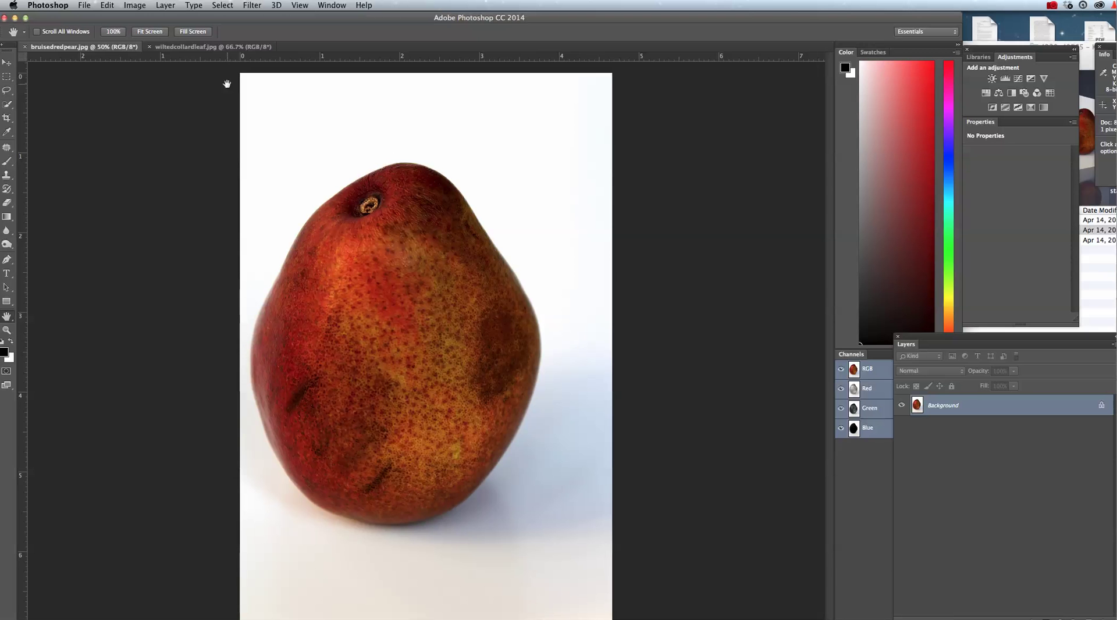
Add the text "Kale" in the empty white area beside the leaf in wiltedcollardleaf.jpg
{"action": "left_click", "coordinate": [179, 48]}
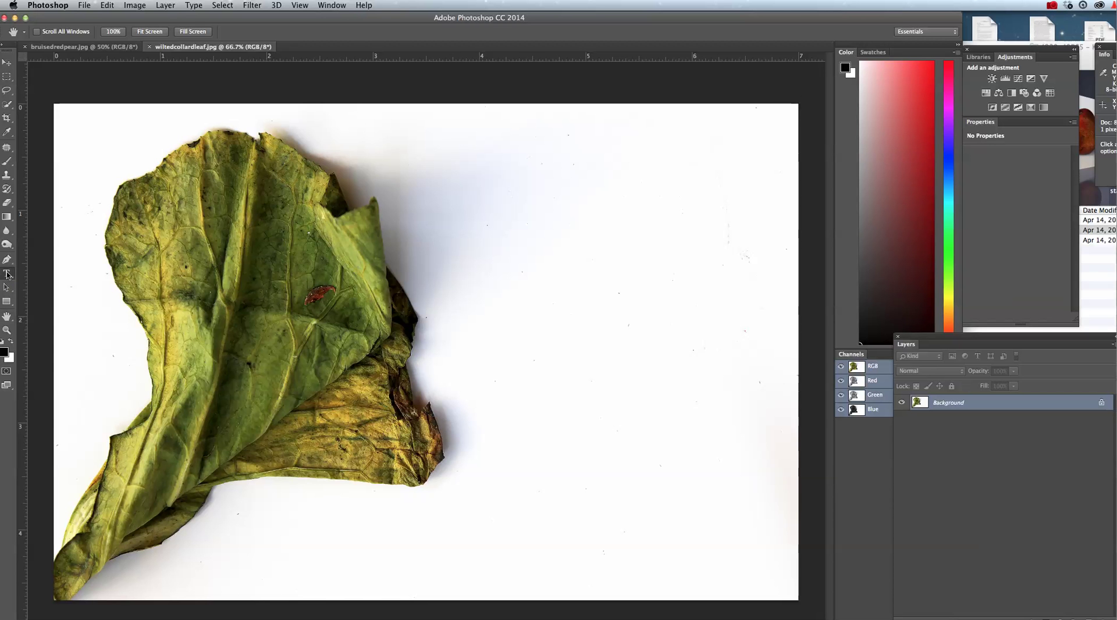
{"action": "left_click", "coordinate": [8, 274]}
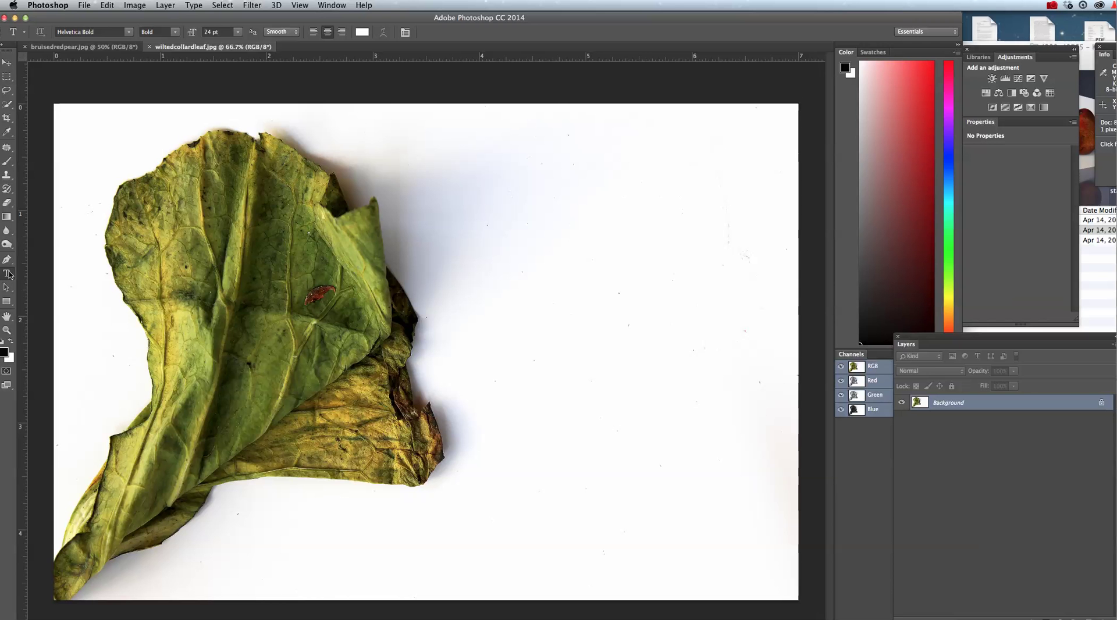
{"action": "left_click", "coordinate": [563, 329]}
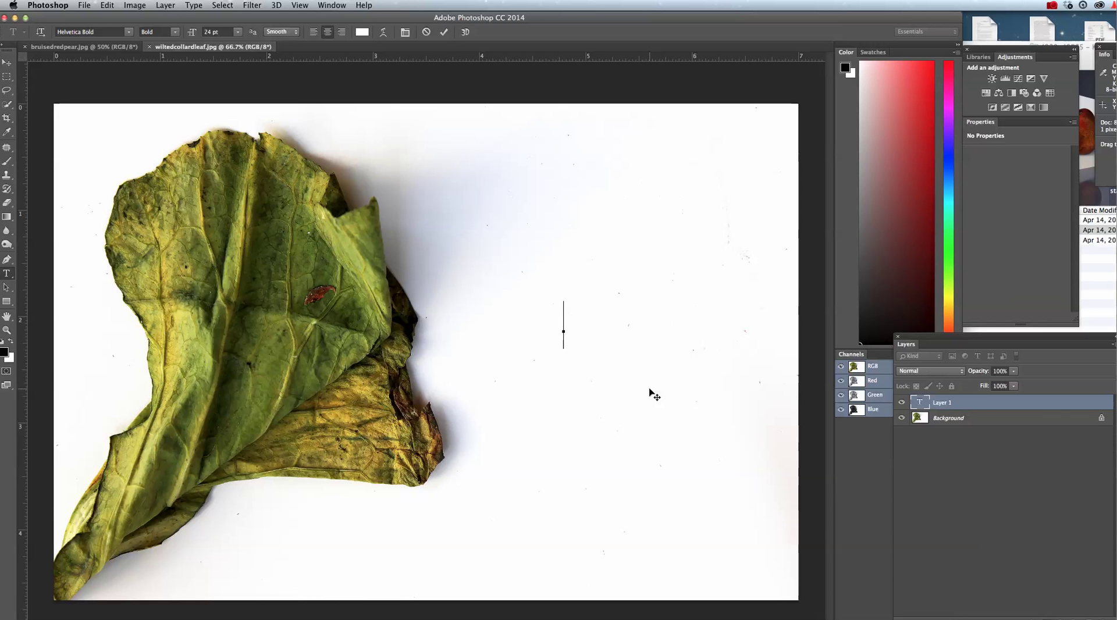
{"action": "type", "text": "___"}
{"action": "key", "text": "super+a"}
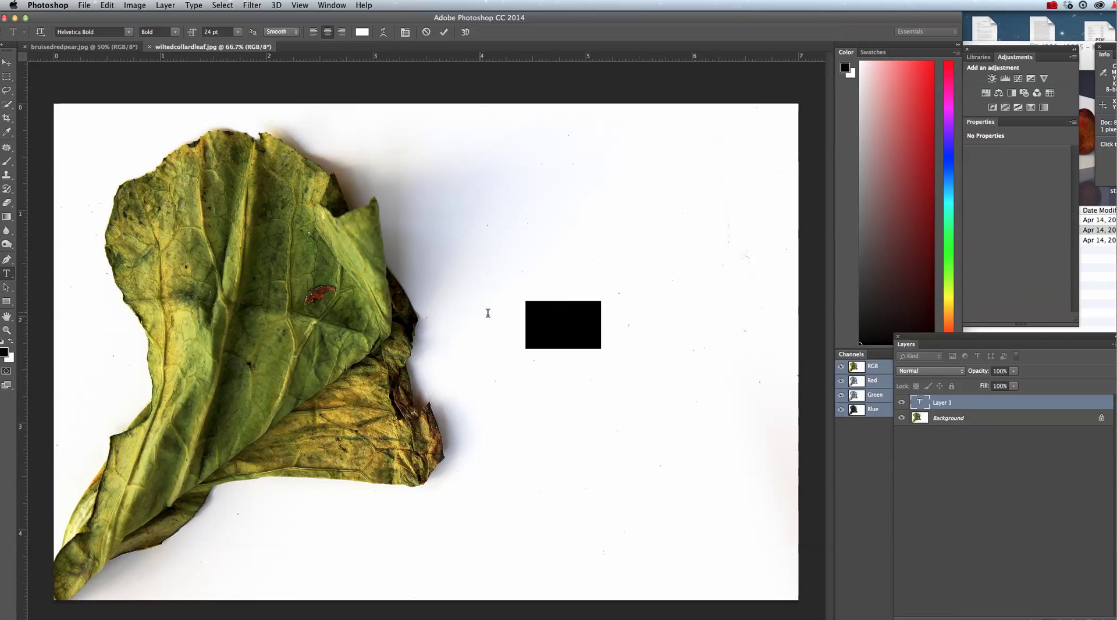
Colour the Kale text green (009933) and move it about 0.47 in to the right and 0.14 in down
{"action": "left_click", "coordinate": [362, 32]}
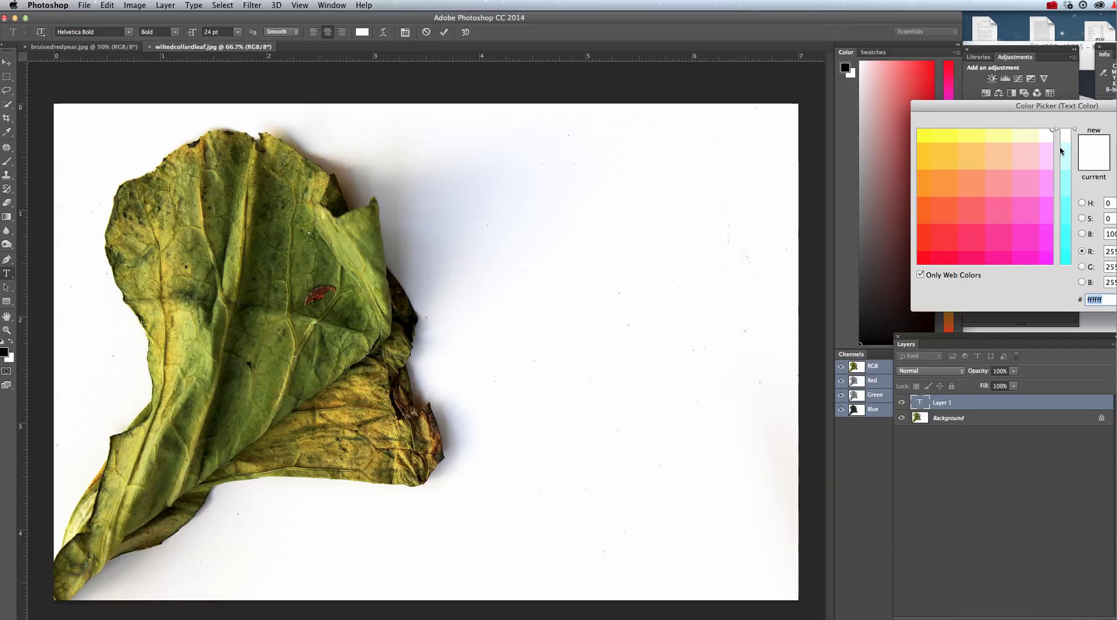
{"action": "left_click_drag", "start_coordinate": [1057, 132], "coordinate": [1057, 251]}
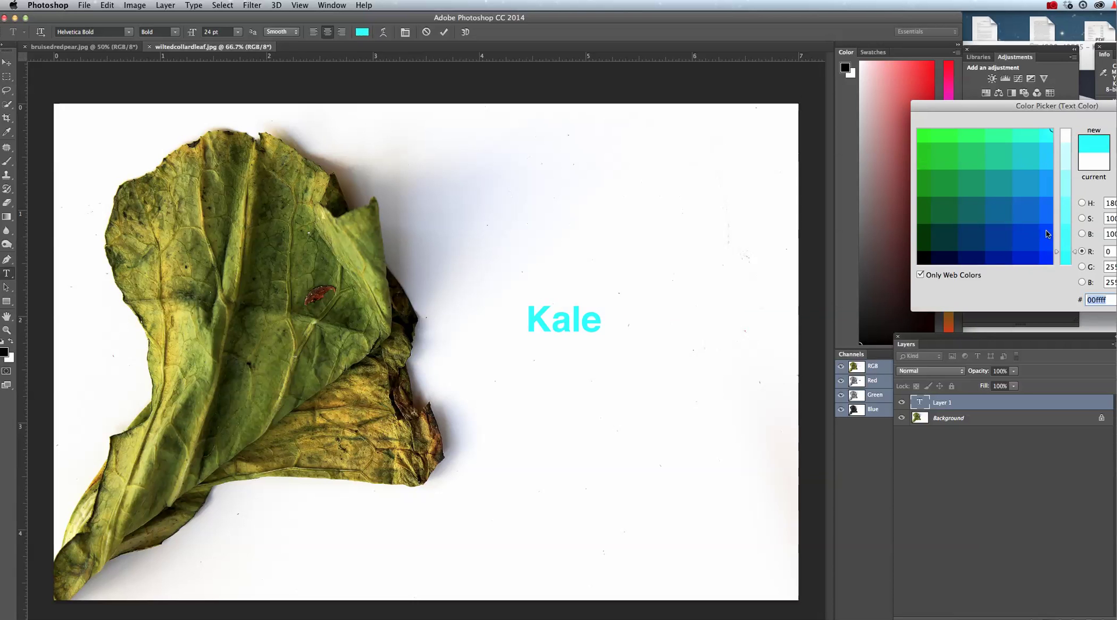
{"action": "left_click", "coordinate": [943, 185]}
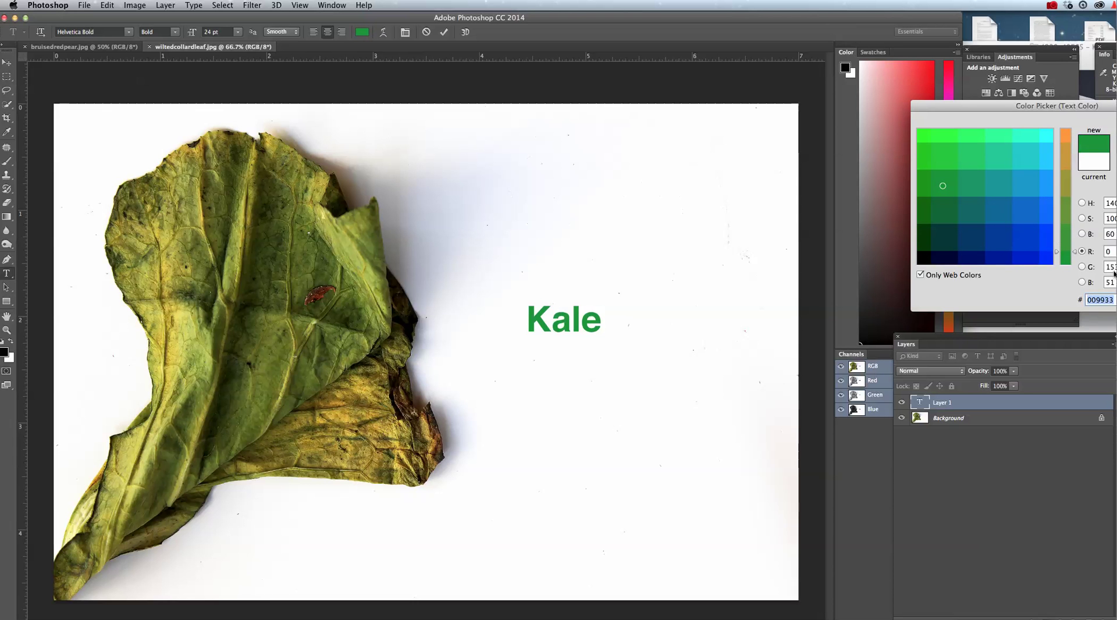
{"action": "key", "text": "Return"}
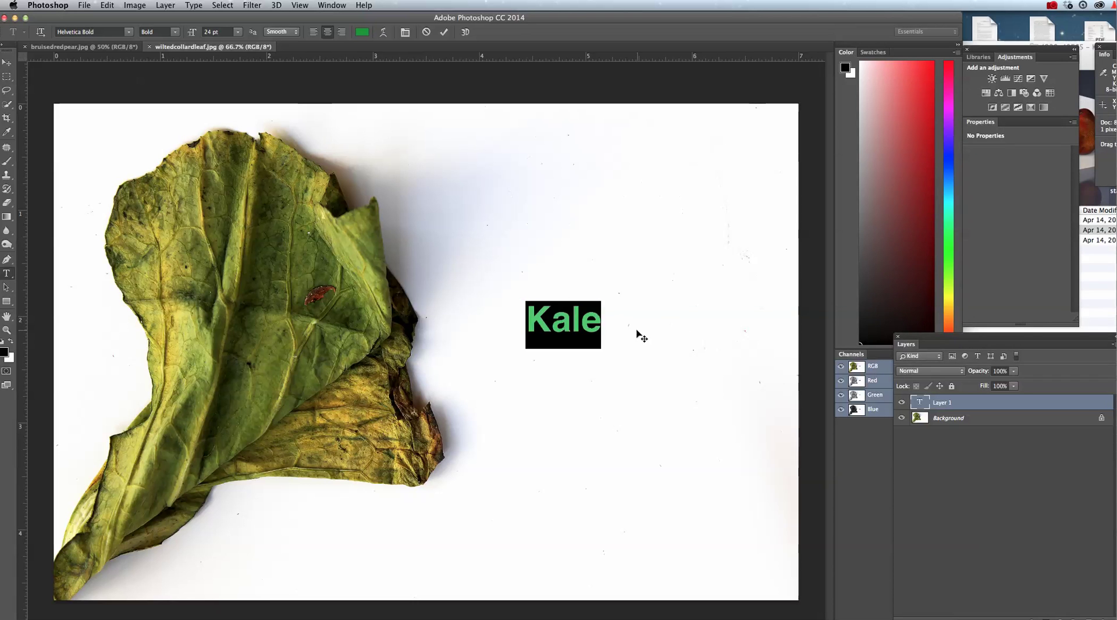
{"action": "left_click", "coordinate": [8, 61]}
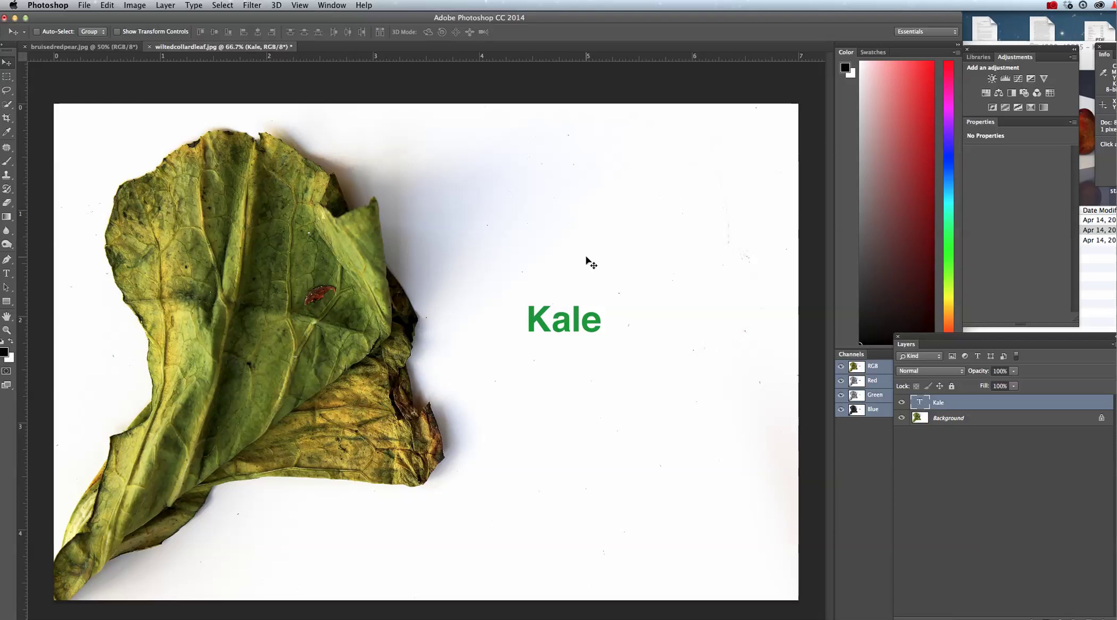
{"action": "left_click_drag", "start_coordinate": [550, 327], "coordinate": [599, 342]}
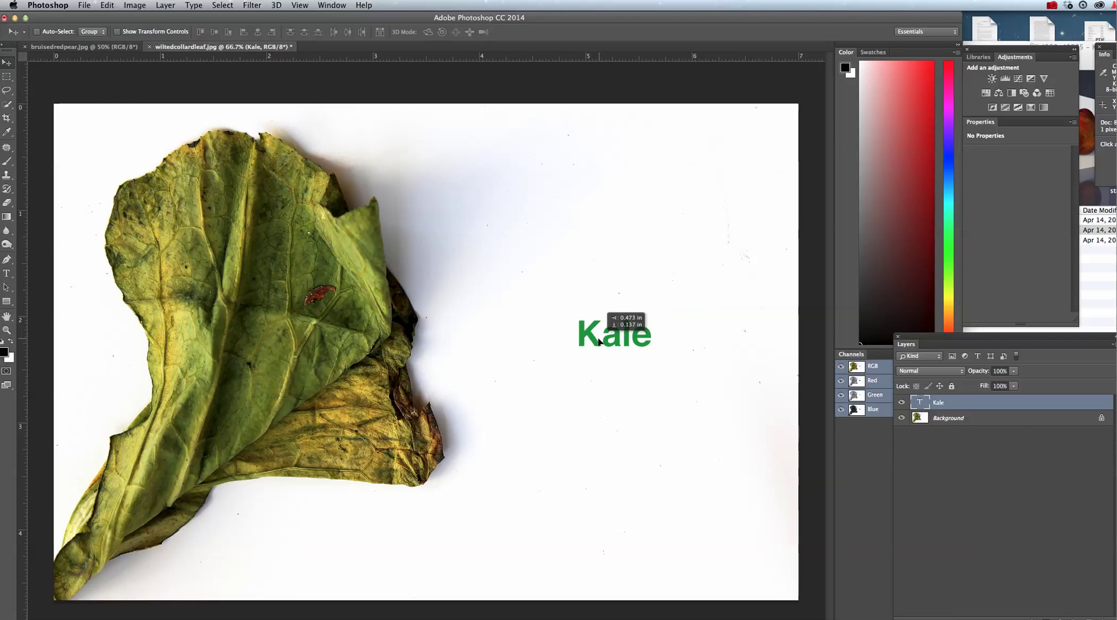
Compare the bruised pear image with the labelled collard leaf image
{"action": "left_click", "coordinate": [82, 47]}
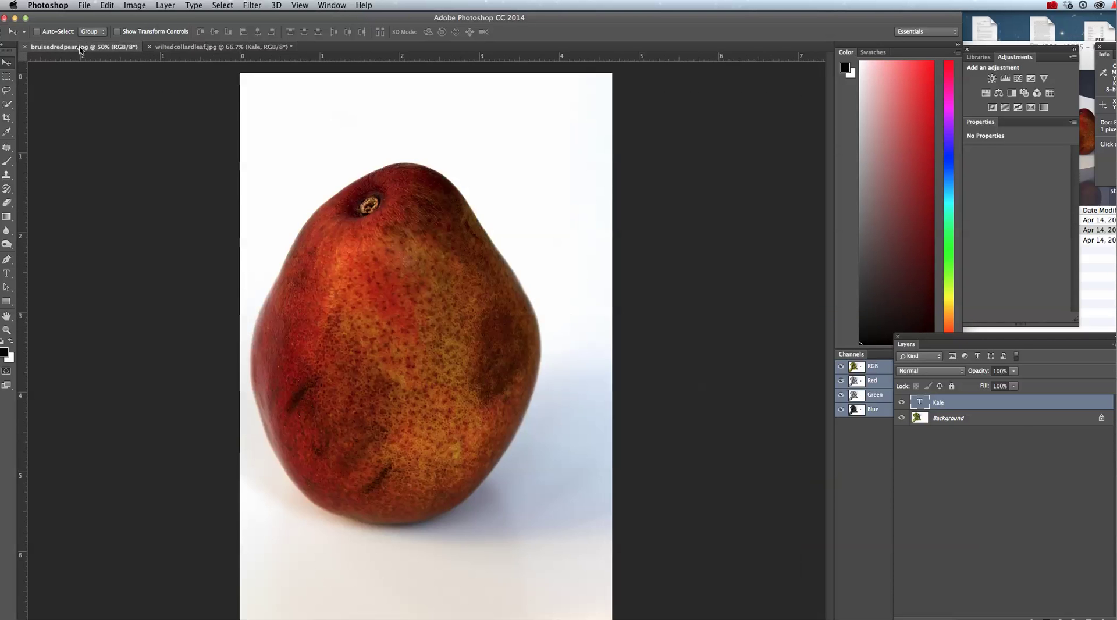
{"action": "left_click", "coordinate": [198, 47]}
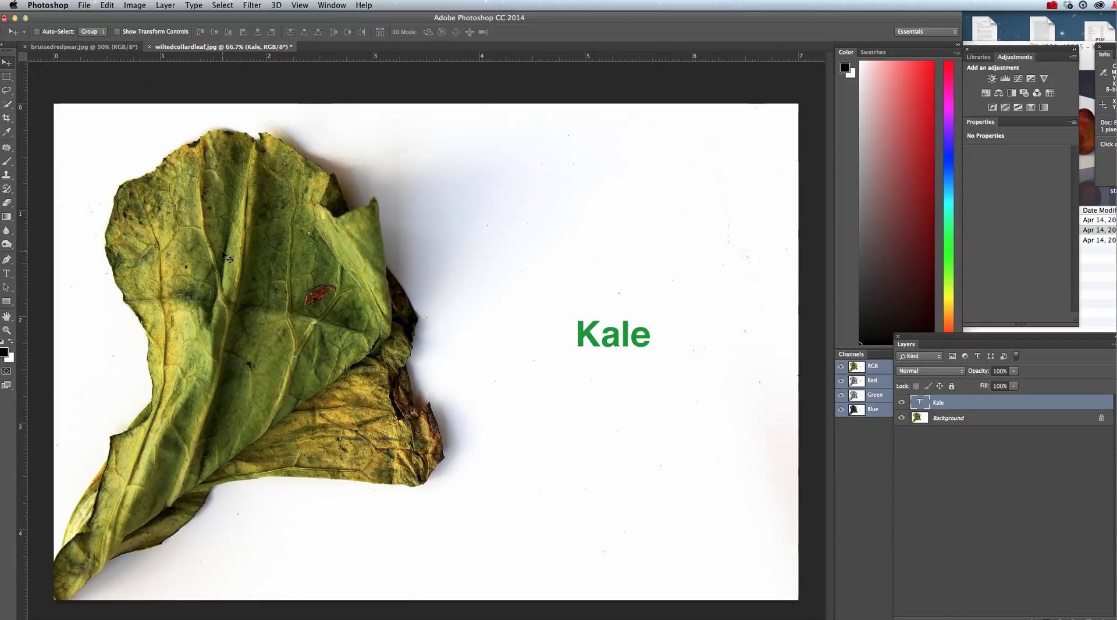
{"action": "left_click", "coordinate": [91, 49]}
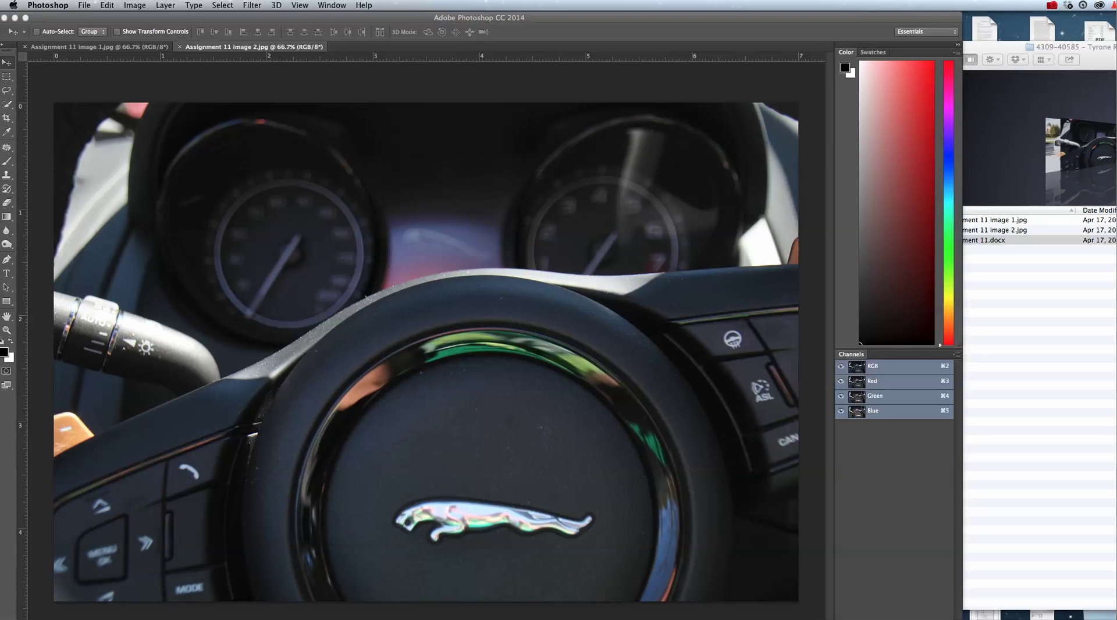
Switch to Firefox and search the web for "paul strand cars"
{"action": "key", "text": "super+Tab"}
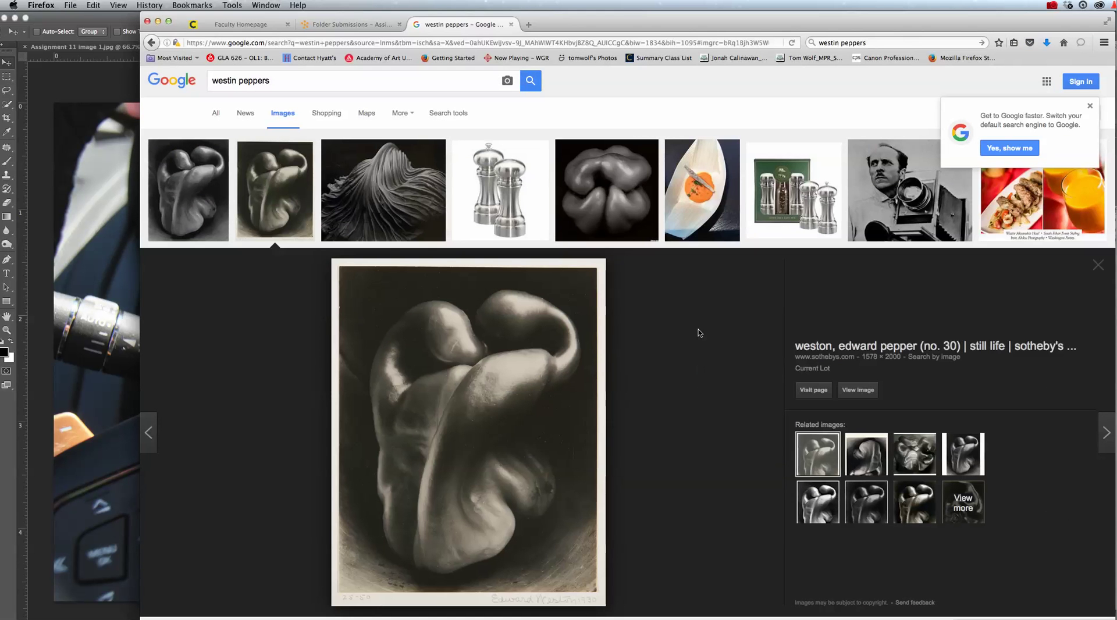
{"action": "left_click", "coordinate": [899, 42]}
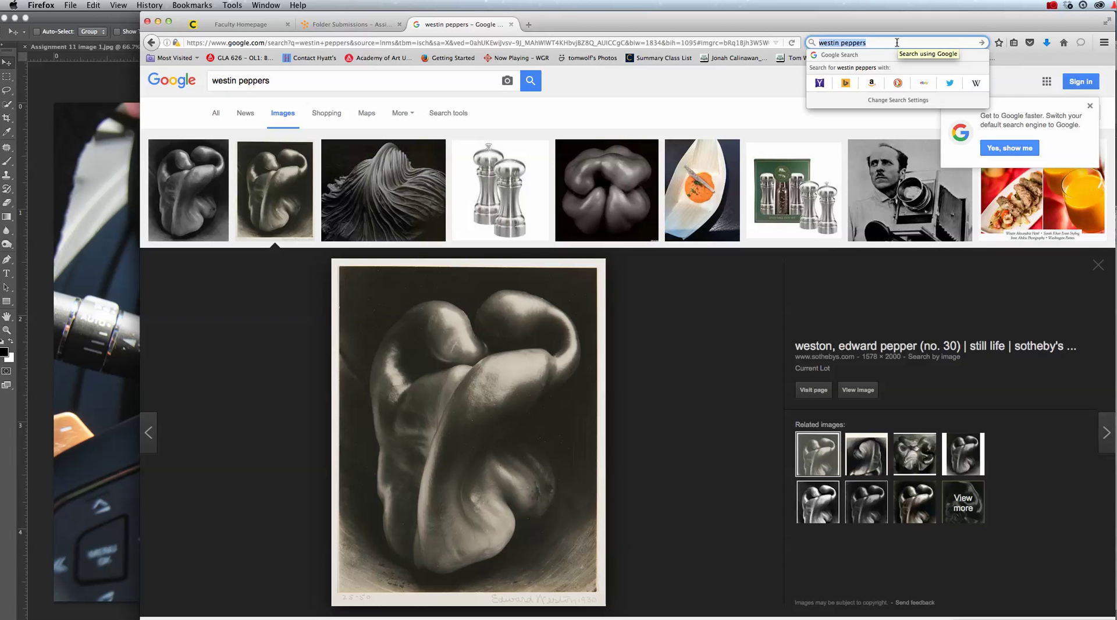
{"action": "type", "text": "paul strand"}
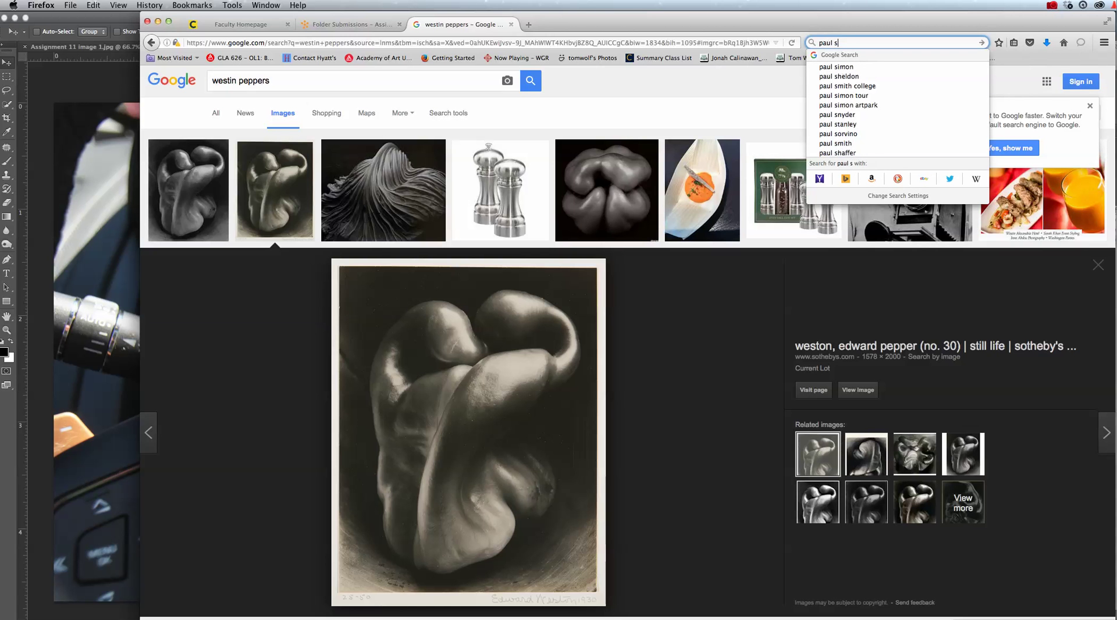
{"action": "type", "text": " cars"}
{"action": "key", "text": "Return"}
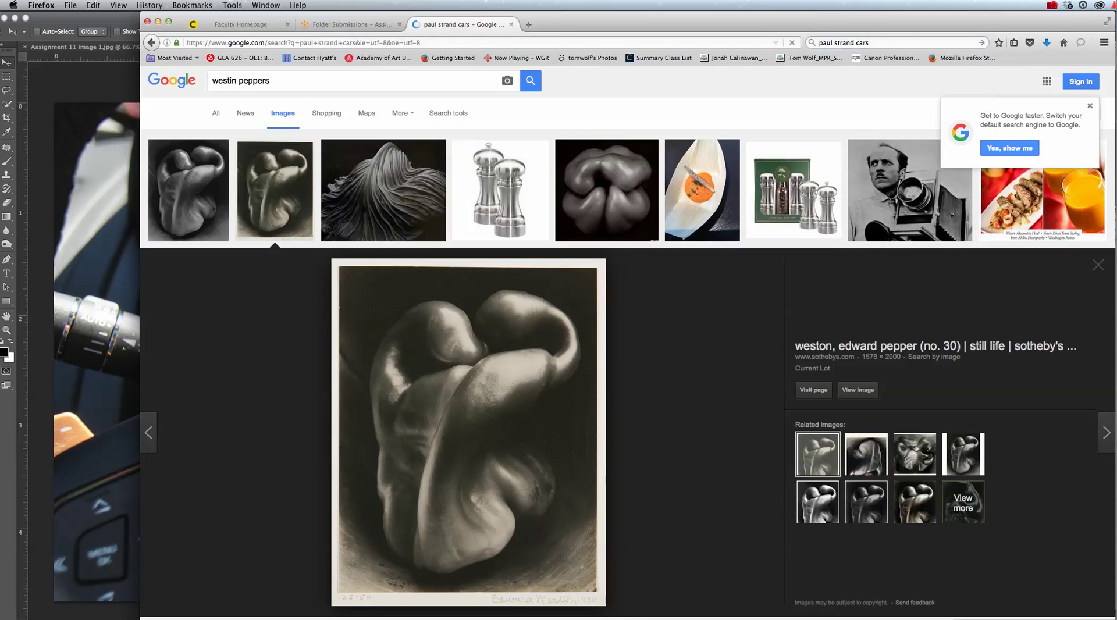
Examine the enlarged wire wheel and tire tread photographs in the image results and minimise the browser
{"action": "left_click", "coordinate": [324, 197]}
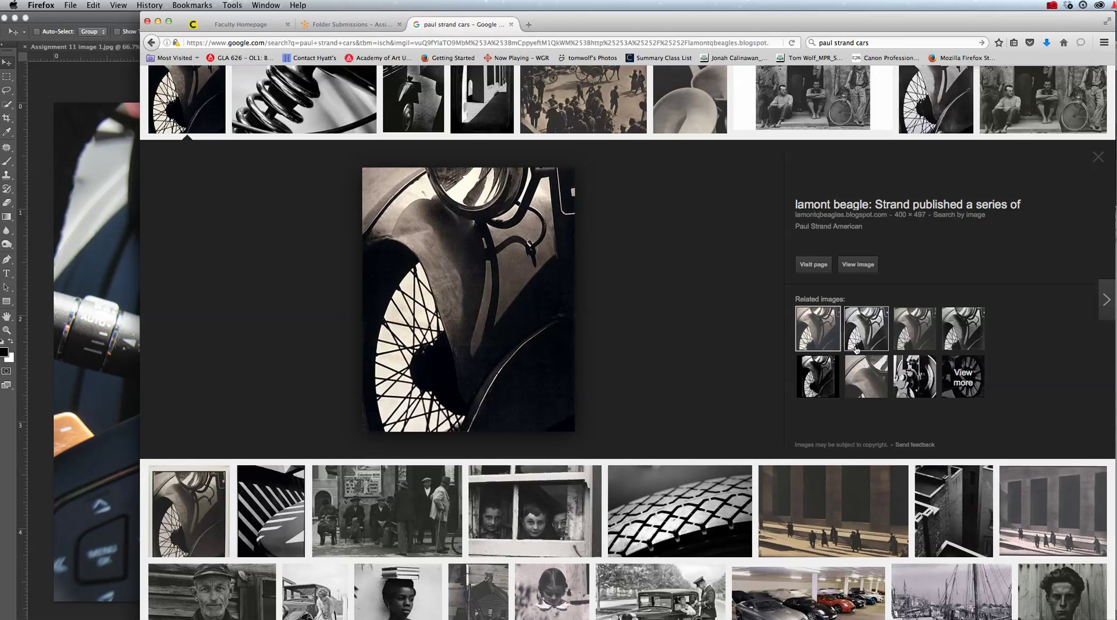
{"action": "left_click", "coordinate": [690, 506]}
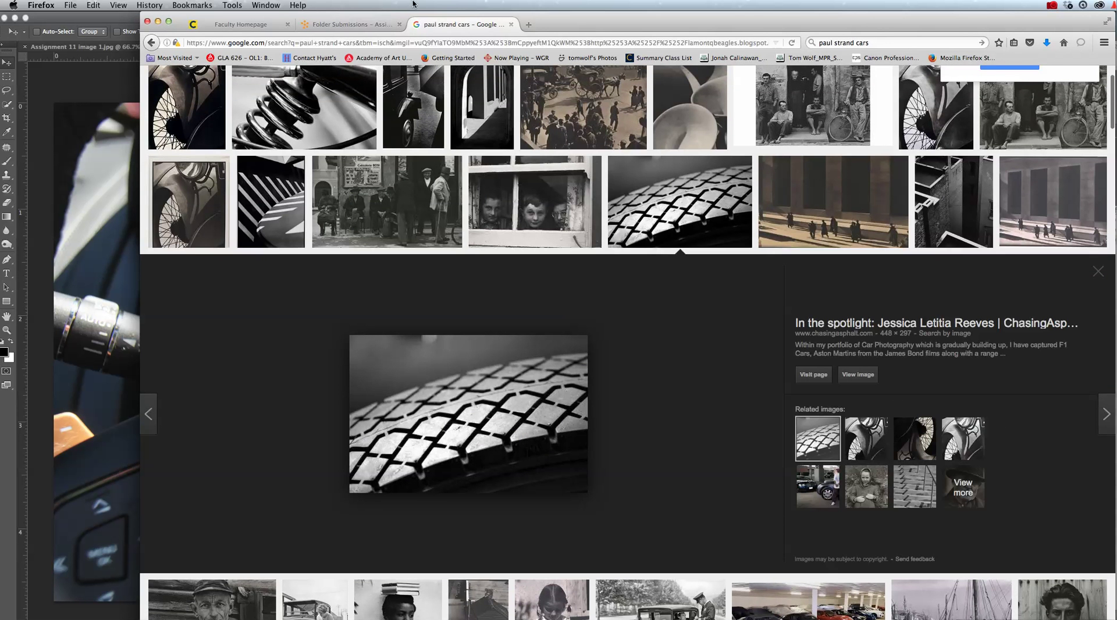
{"action": "left_click", "coordinate": [198, 199]}
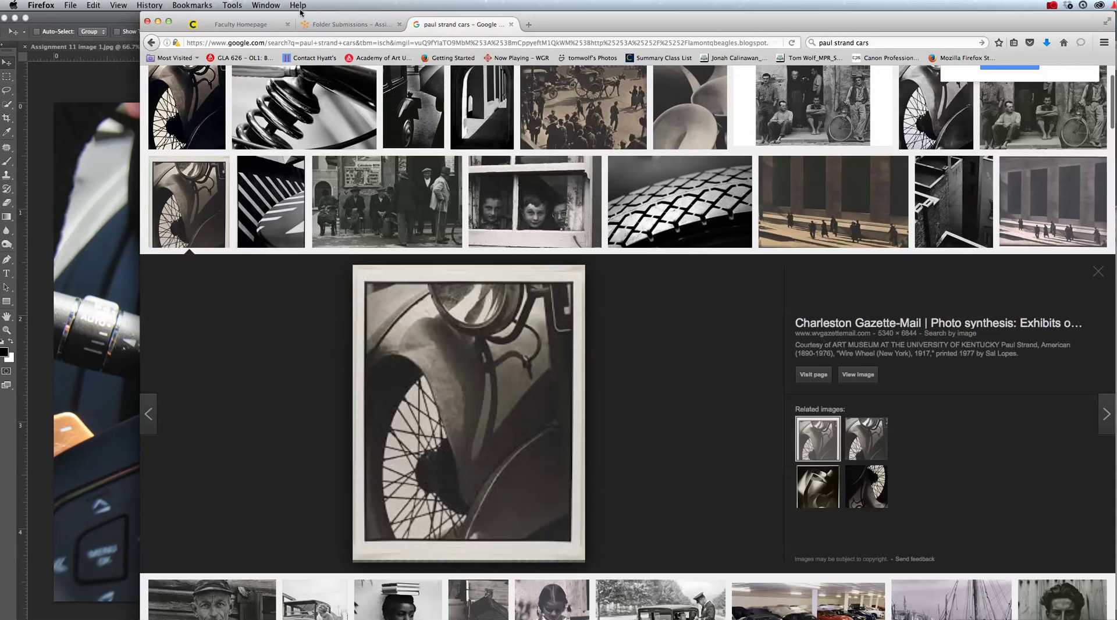
{"action": "left_click", "coordinate": [158, 23]}
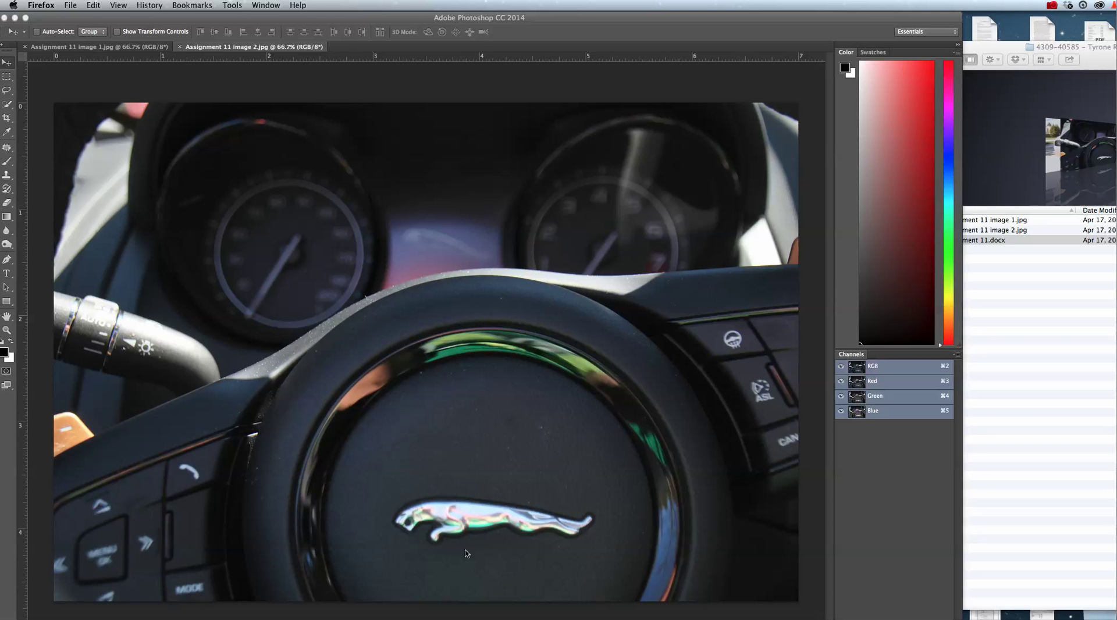
Switch to Photoshop and examine the camera data in the File Info of Assignment 11 image 2.jpg
{"action": "left_click", "coordinate": [629, 522]}
{"action": "left_click", "coordinate": [85, 5]}
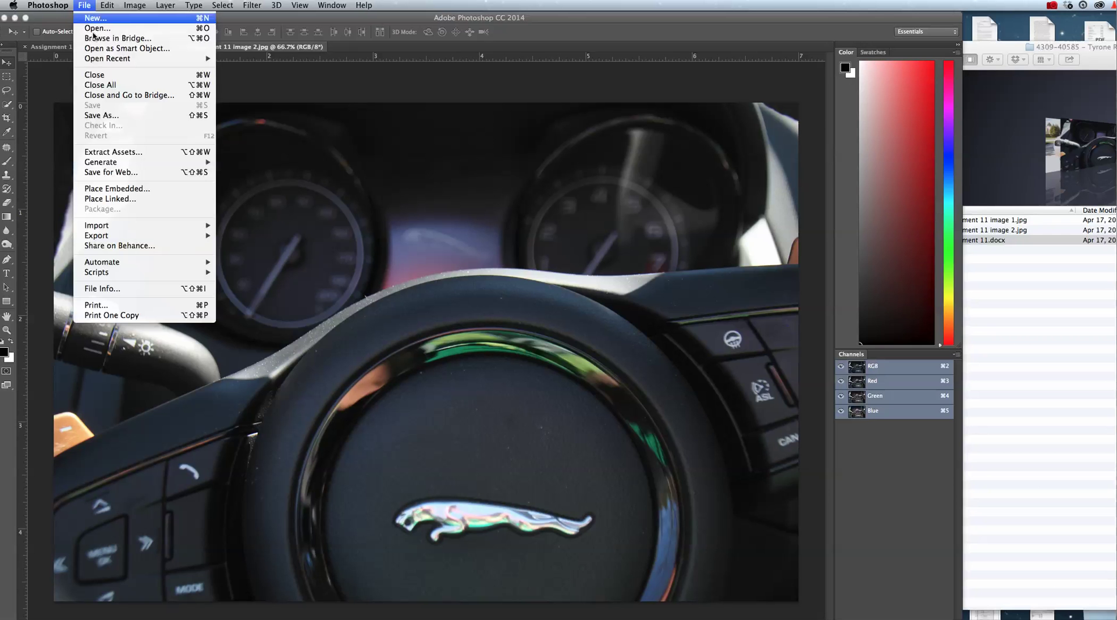
{"action": "left_click", "coordinate": [99, 289]}
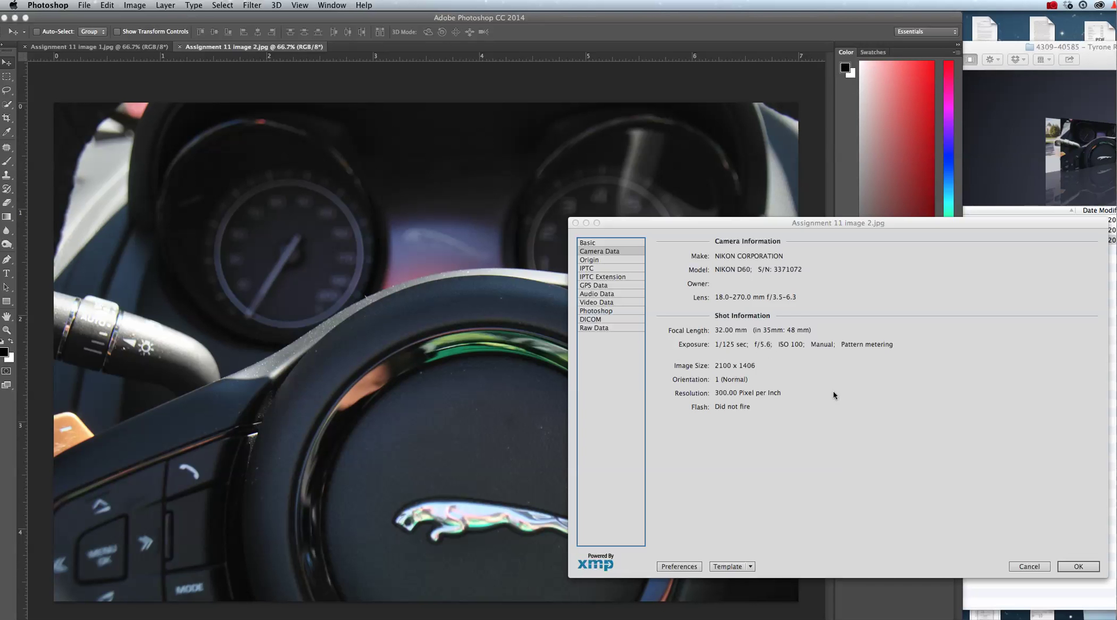
{"action": "left_click", "coordinate": [1075, 567]}
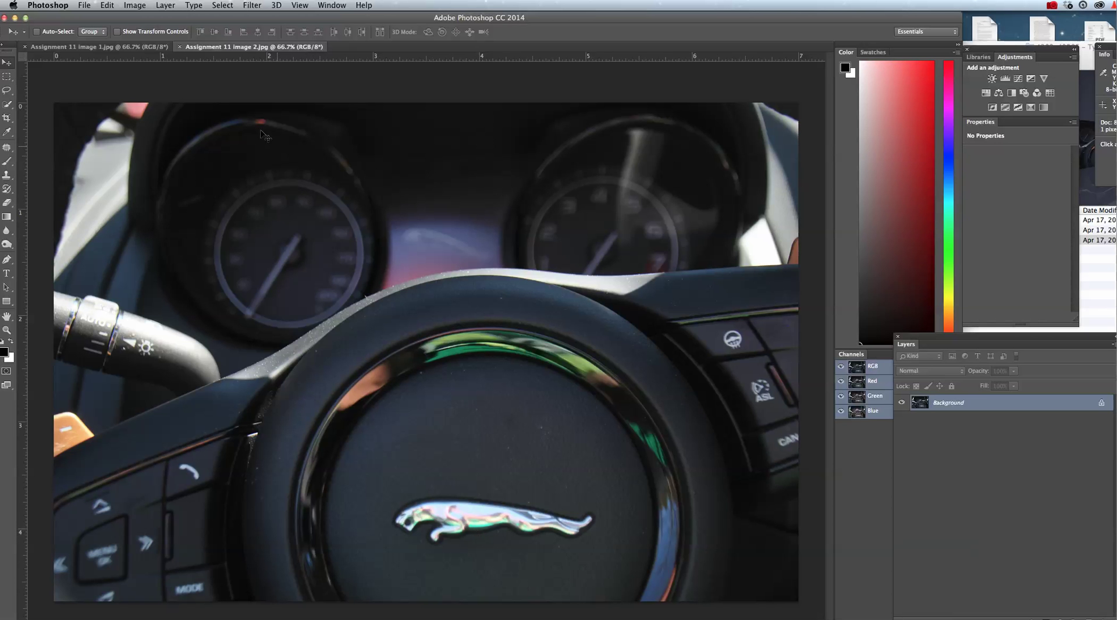
Start a crop of the white car photo in Assignment 11 image 1.jpg with a 7:5 ratio
{"action": "left_click", "coordinate": [131, 47]}
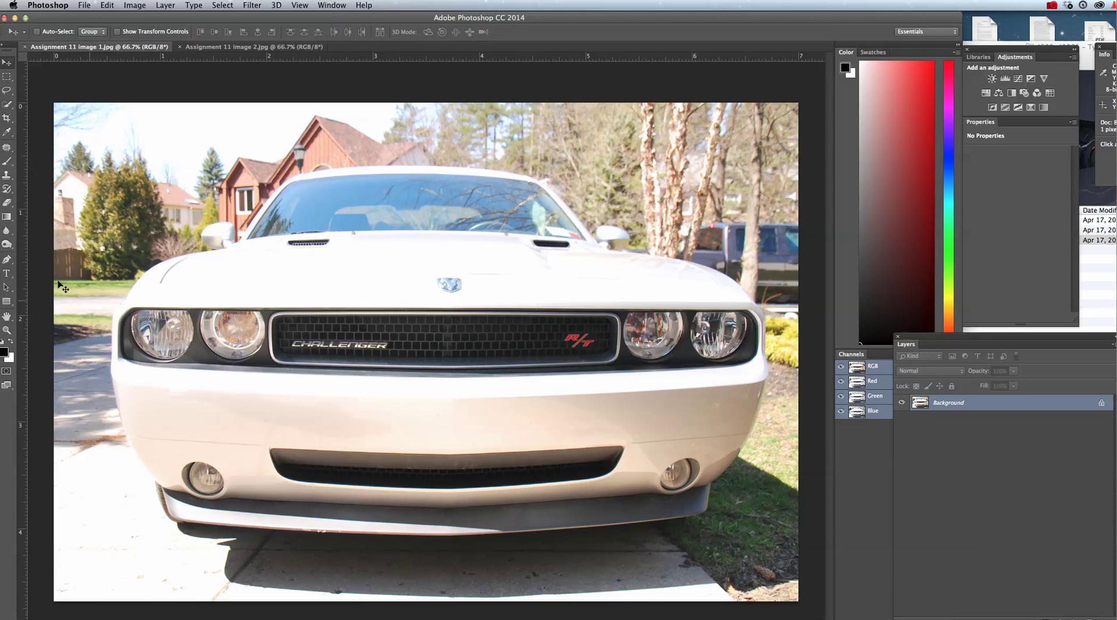
{"action": "left_click", "coordinate": [8, 119]}
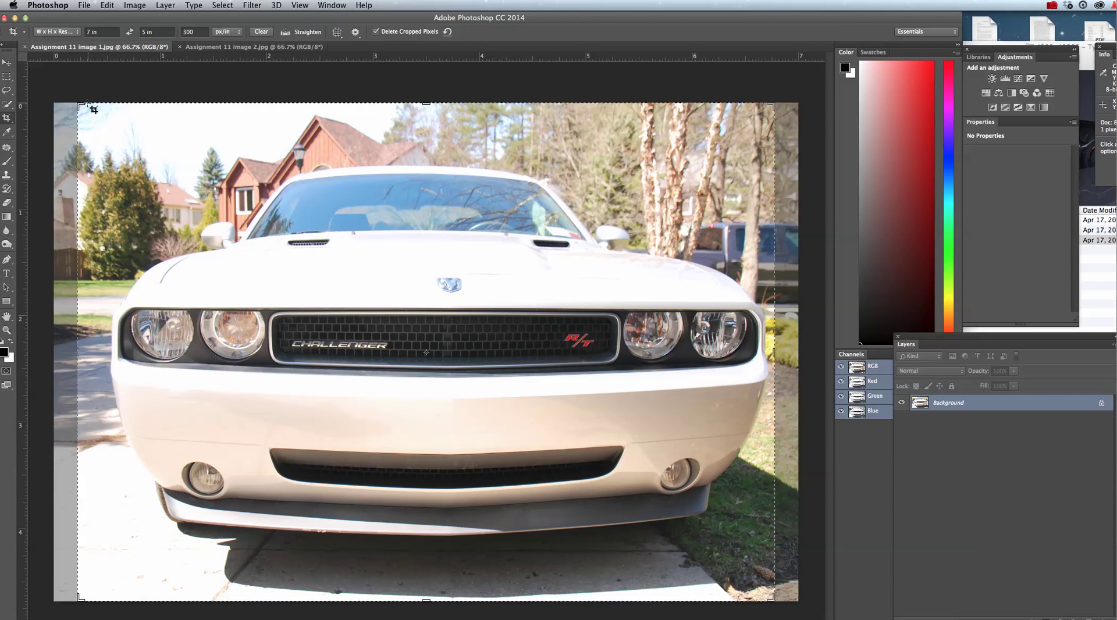
{"action": "left_click", "coordinate": [75, 33]}
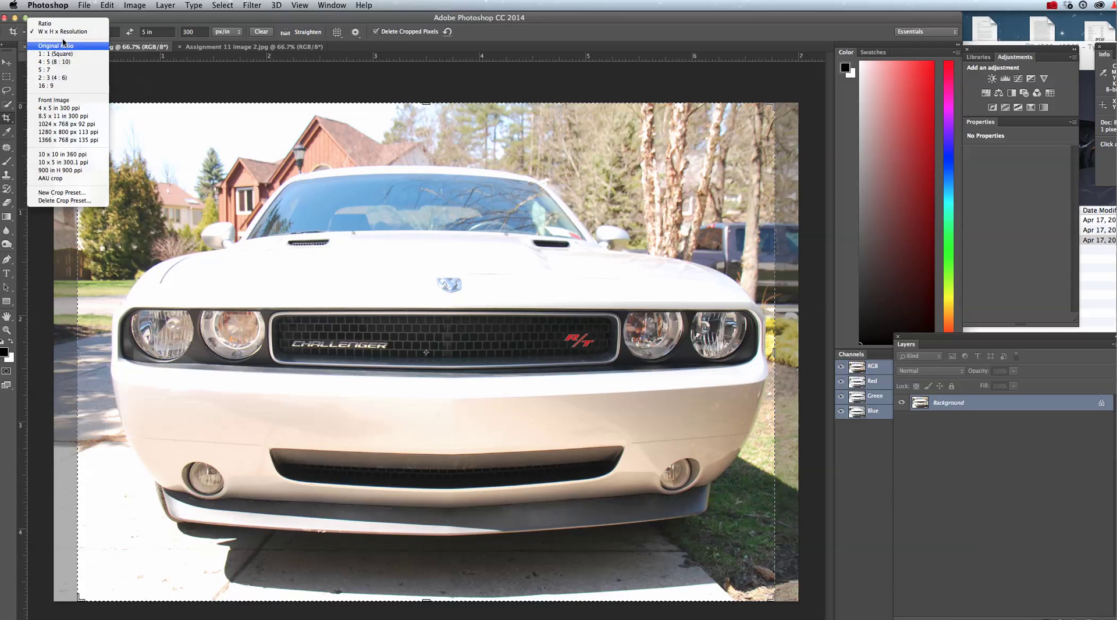
{"action": "left_click", "coordinate": [62, 24]}
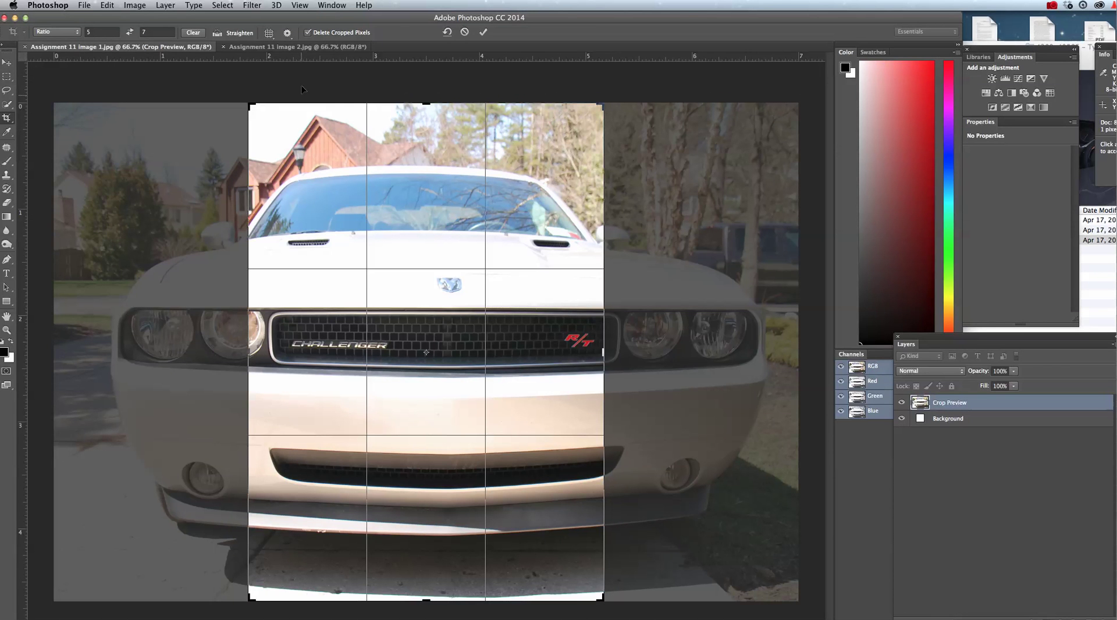
{"action": "left_click", "coordinate": [129, 32]}
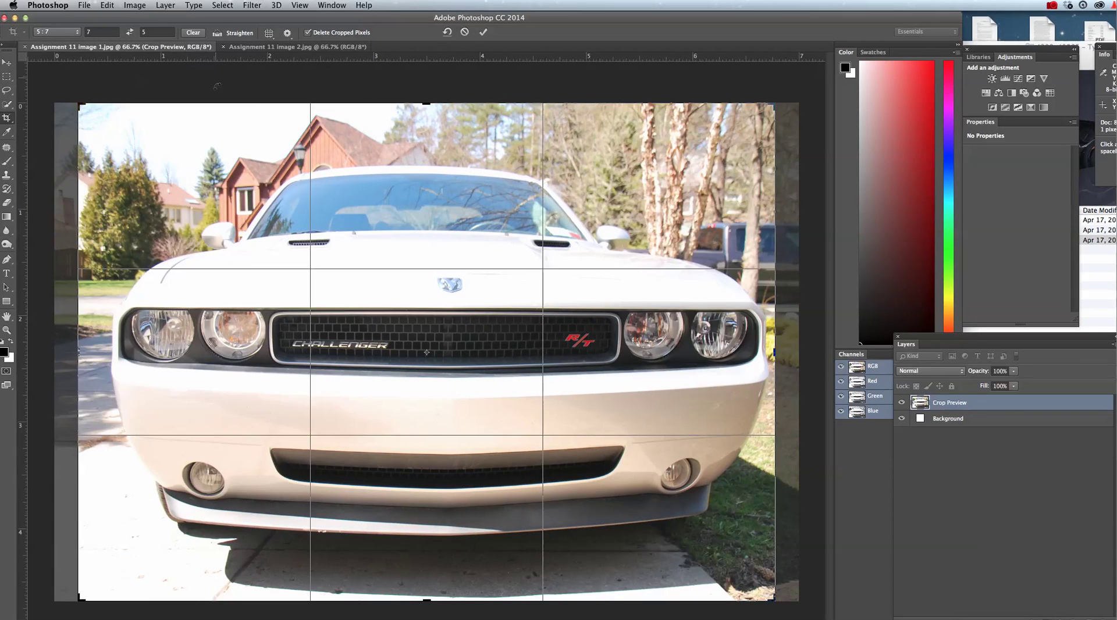
Try a vertical 5:7 crop around the car's headlights and fog light beside the R/T badge, and undo it
{"action": "left_click_drag", "start_coordinate": [78, 106], "coordinate": [320, 245]}
{"action": "key", "text": "x"}
{"action": "left_click_drag", "start_coordinate": [407, 279], "coordinate": [462, 356]}
{"action": "key", "text": "Return"}
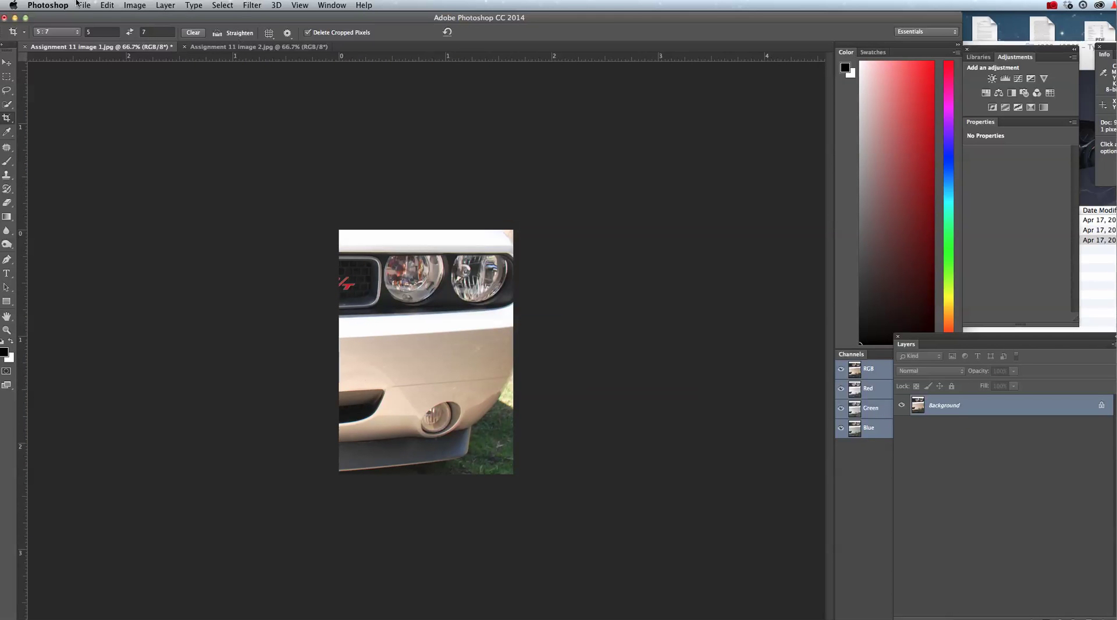
{"action": "left_click", "coordinate": [107, 5]}
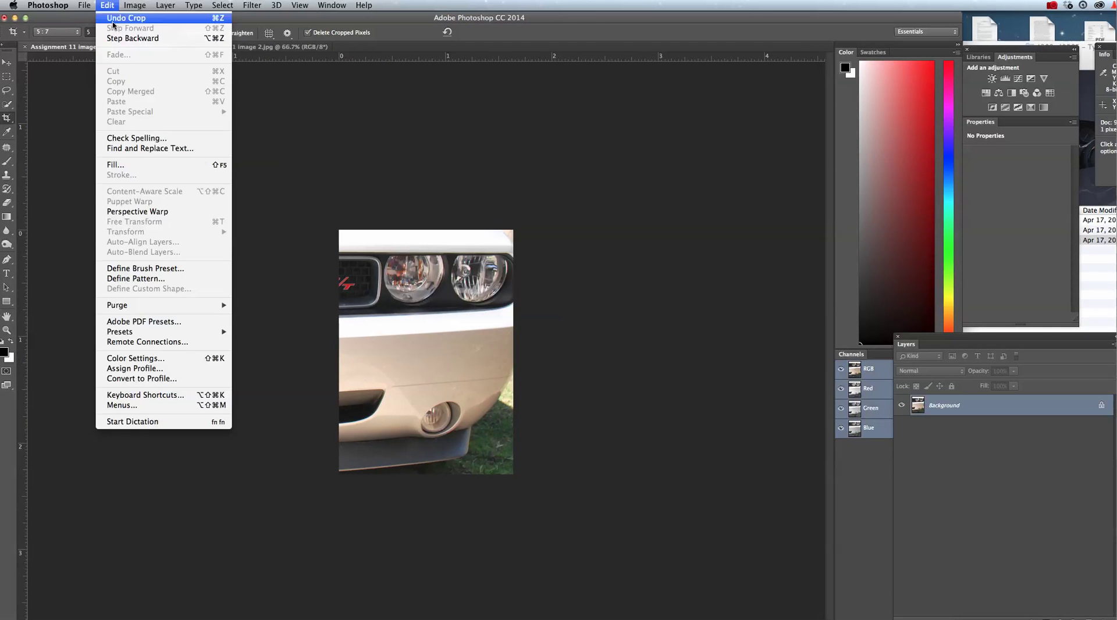
{"action": "left_click", "coordinate": [126, 18]}
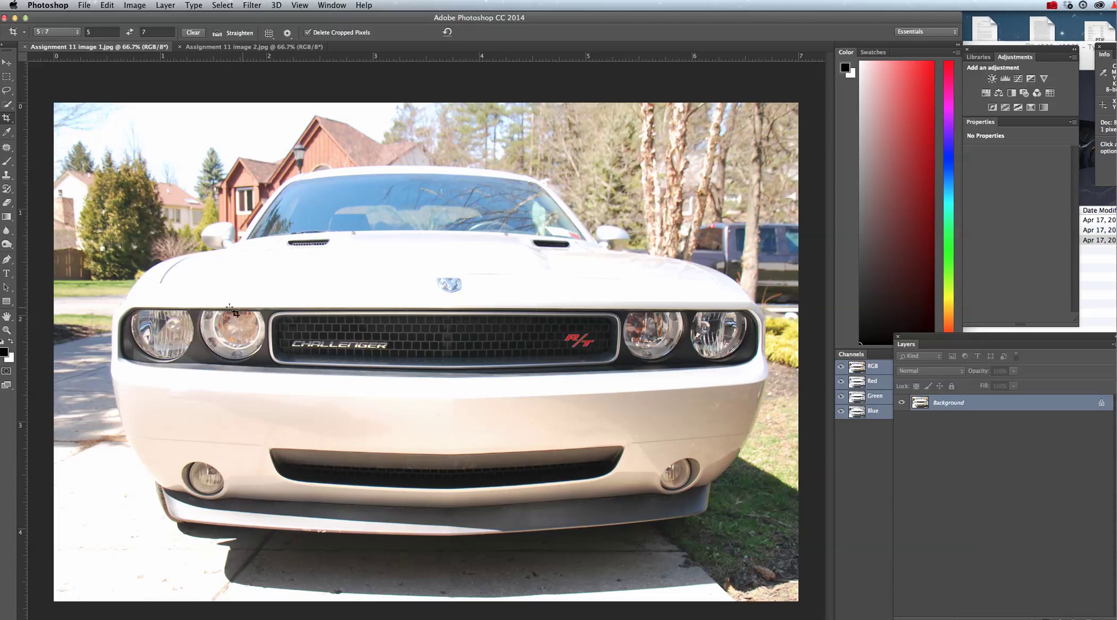
Review the steering wheel photo in Assignment 11 image 2.jpg and return to the Move tool
{"action": "left_click", "coordinate": [223, 48]}
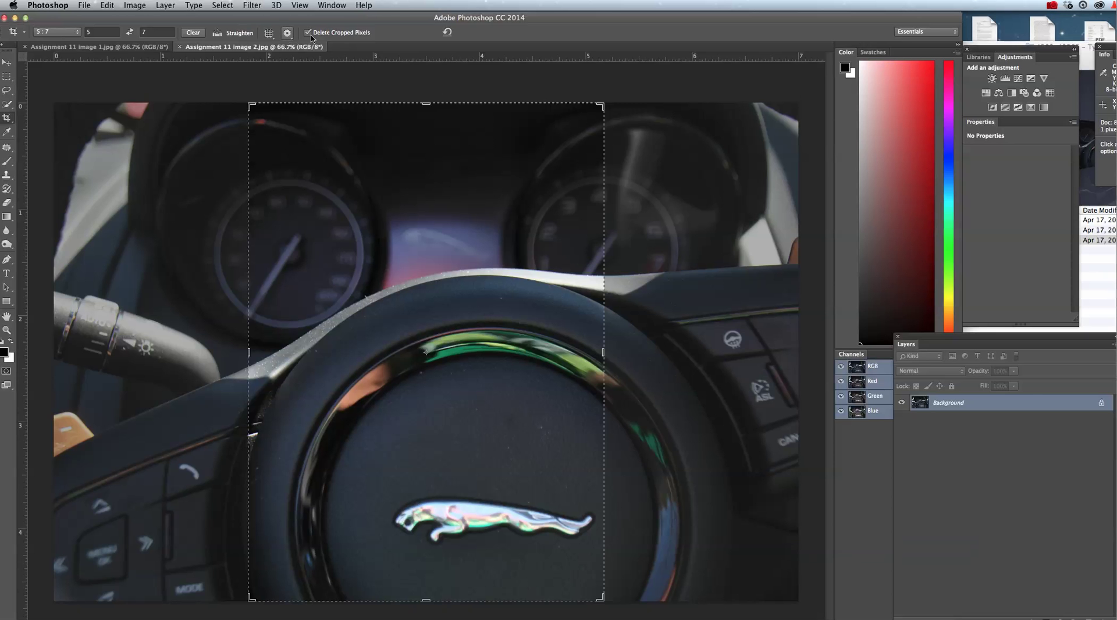
{"action": "left_click", "coordinate": [7, 62]}
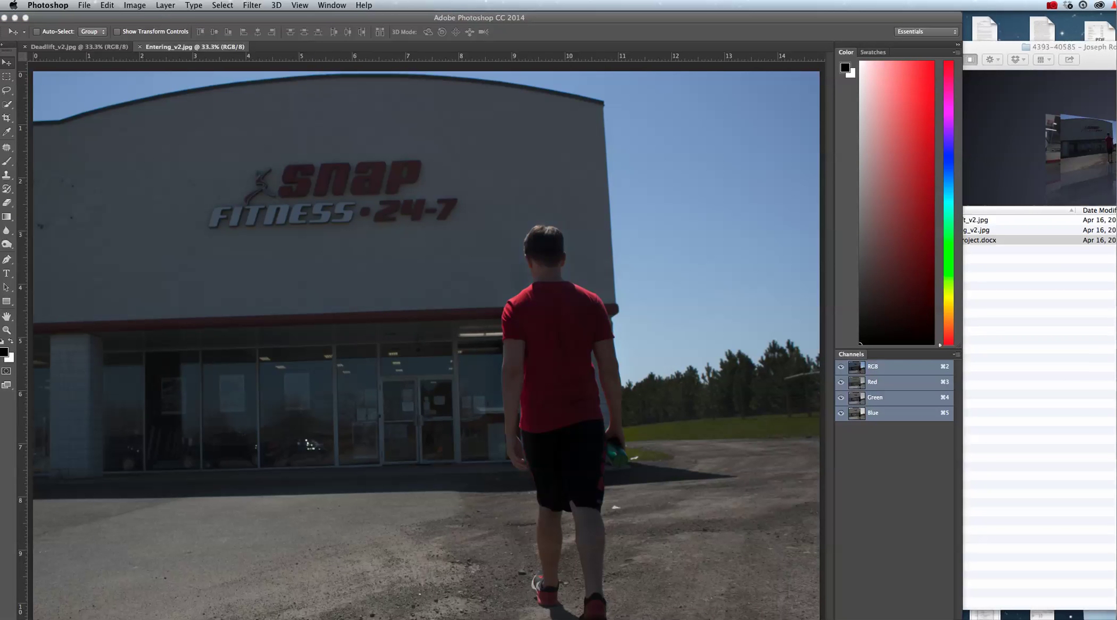
Brighten Entering_v2.jpg with a Curves adjustment layer in Screen blend mode at 51% opacity
{"action": "left_click", "coordinate": [863, 564]}
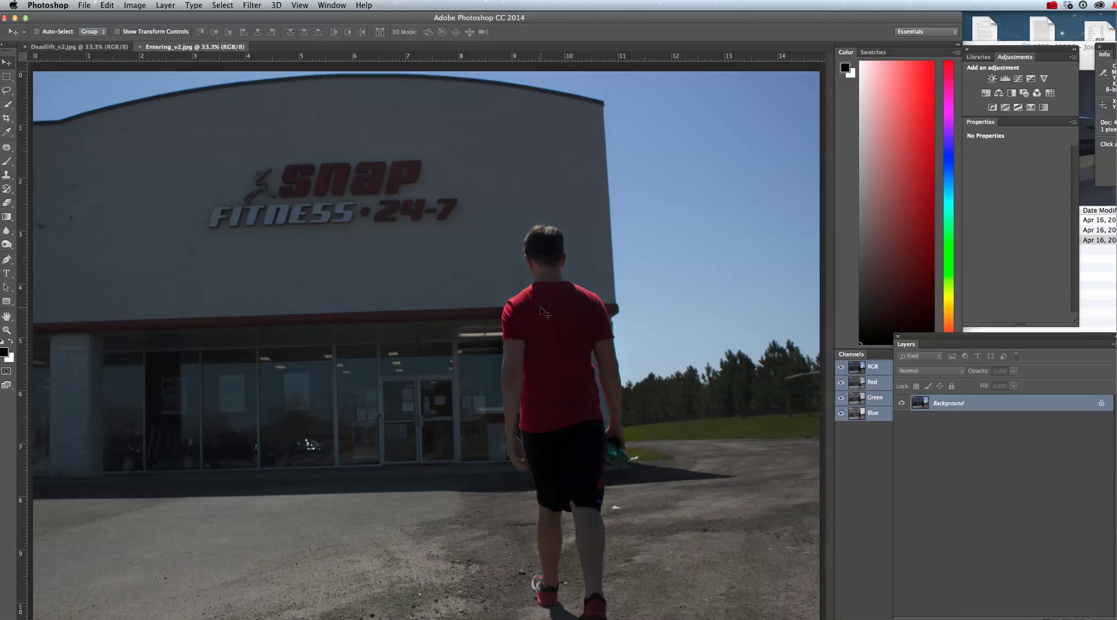
{"action": "left_click", "coordinate": [1017, 82]}
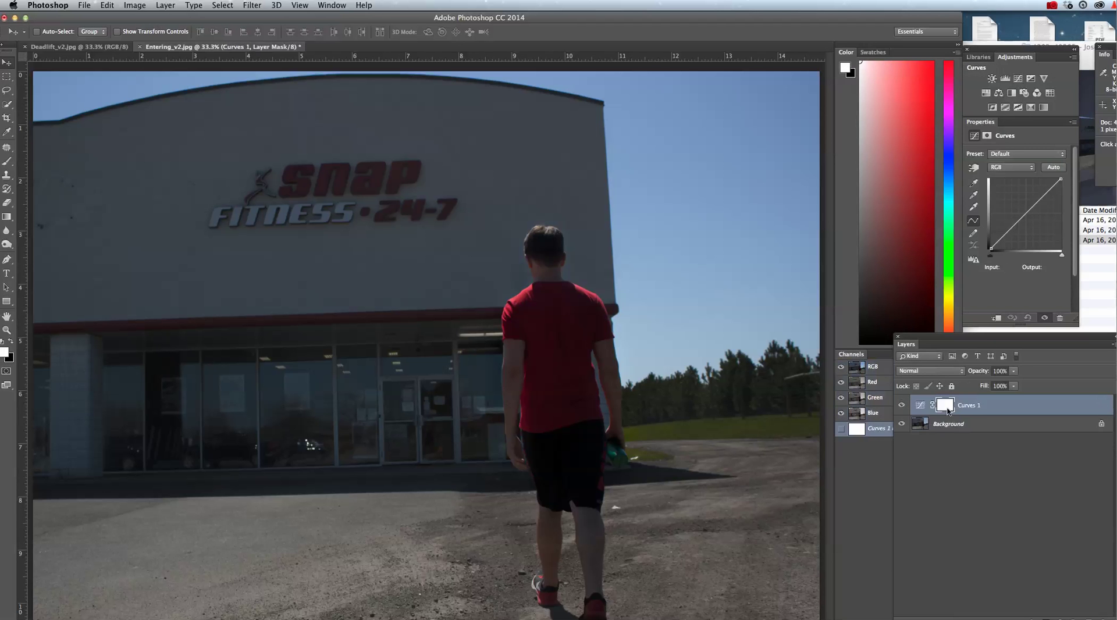
{"action": "left_click", "coordinate": [944, 372]}
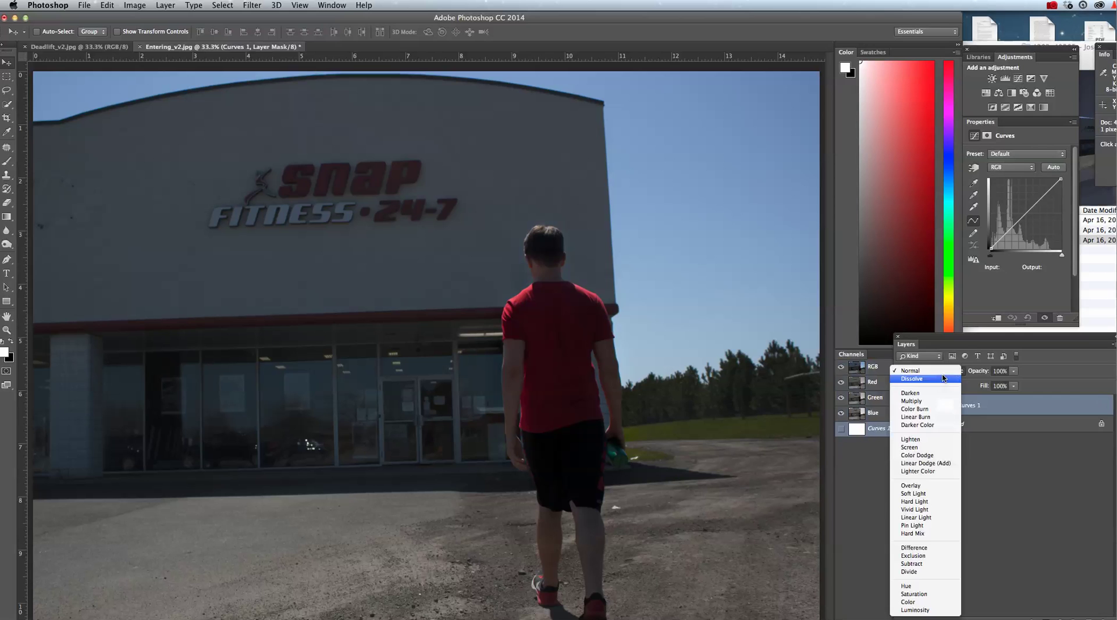
{"action": "left_click", "coordinate": [931, 451]}
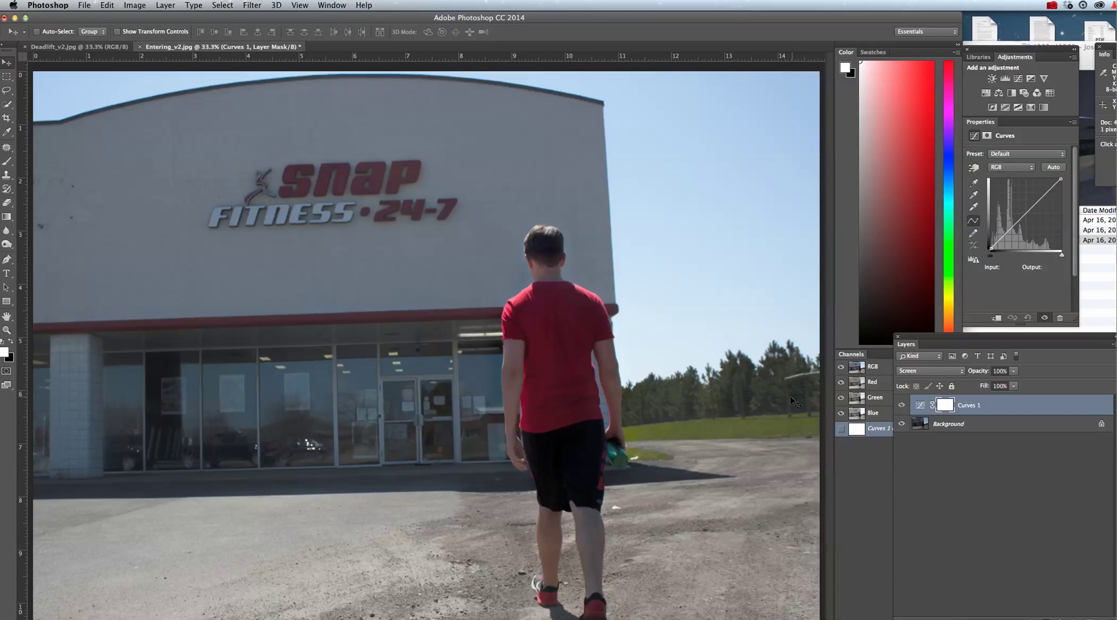
{"action": "left_click", "coordinate": [1013, 372]}
{"action": "left_click_drag", "start_coordinate": [1015, 382], "coordinate": [989, 384]}
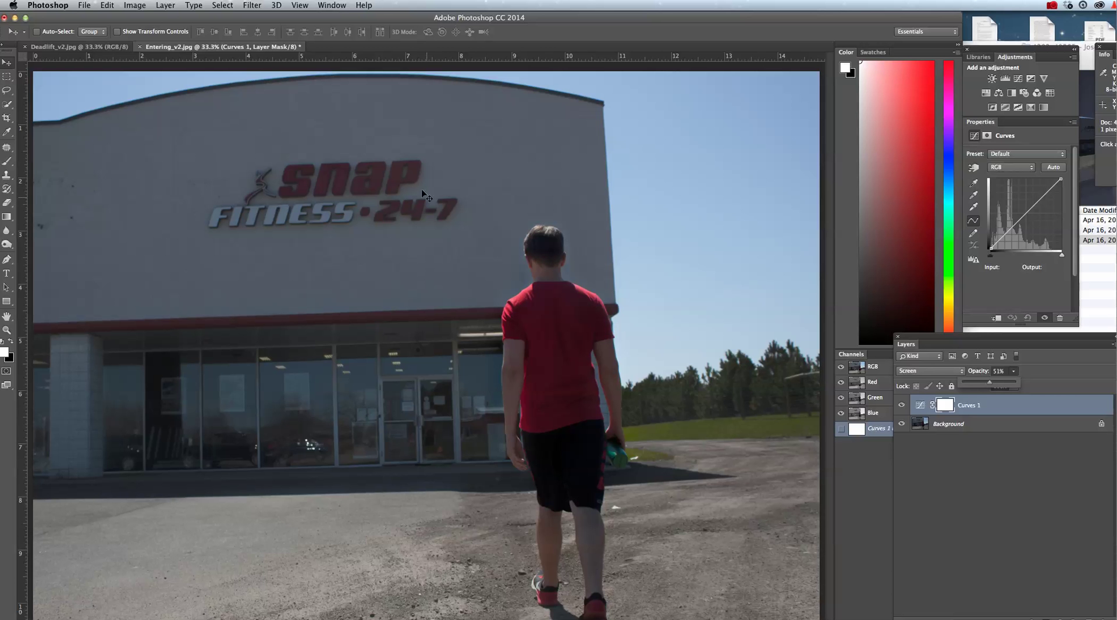
Compare the Deadlift_v2.jpg photo with the brightened Entering_v2.jpg photo
{"action": "left_click", "coordinate": [97, 47]}
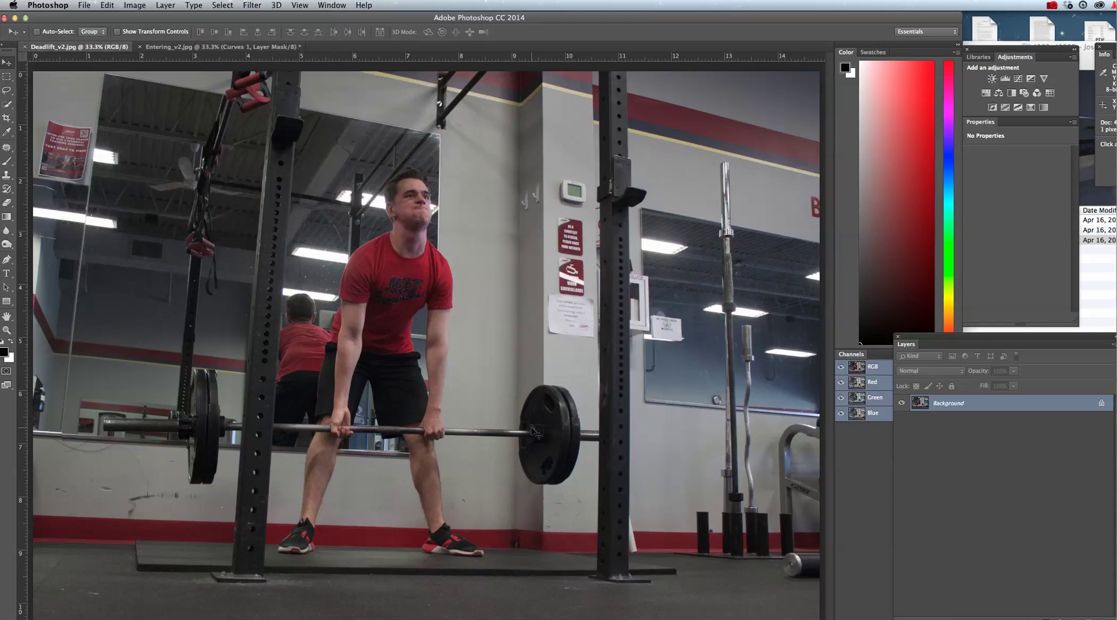
{"action": "left_click", "coordinate": [198, 47]}
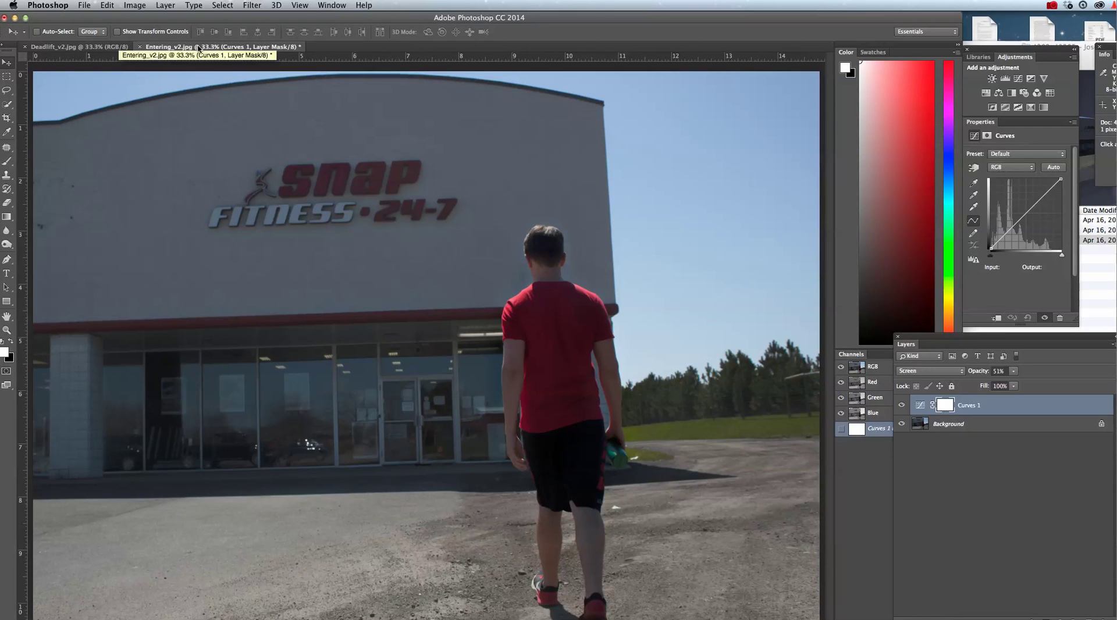